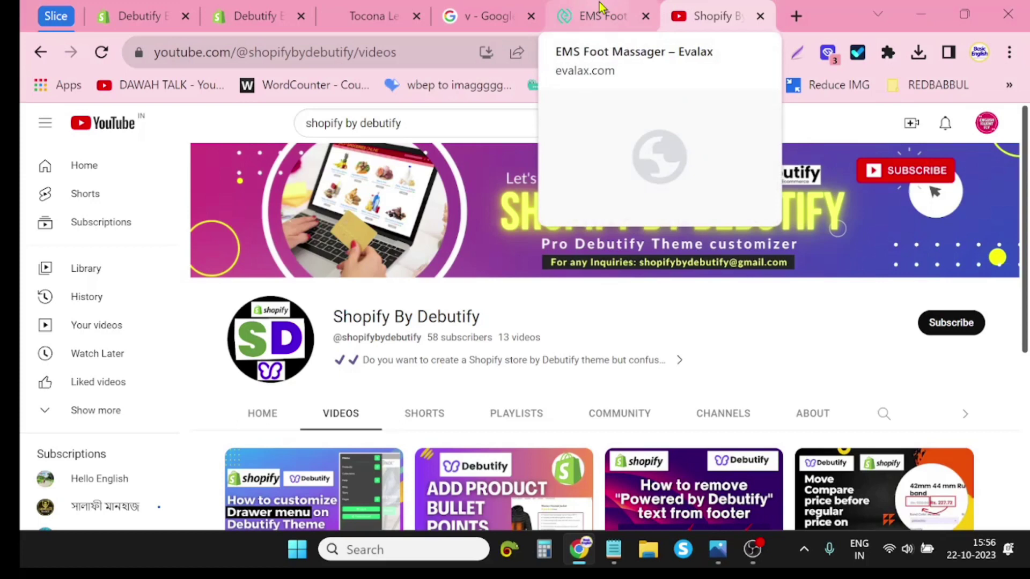
# - Capture the EMS Foot Massager page and outline the payment badges below GET 50% OFF & SAVE with a red rectangle, then discard the capture
pyautogui.click(601, 8)
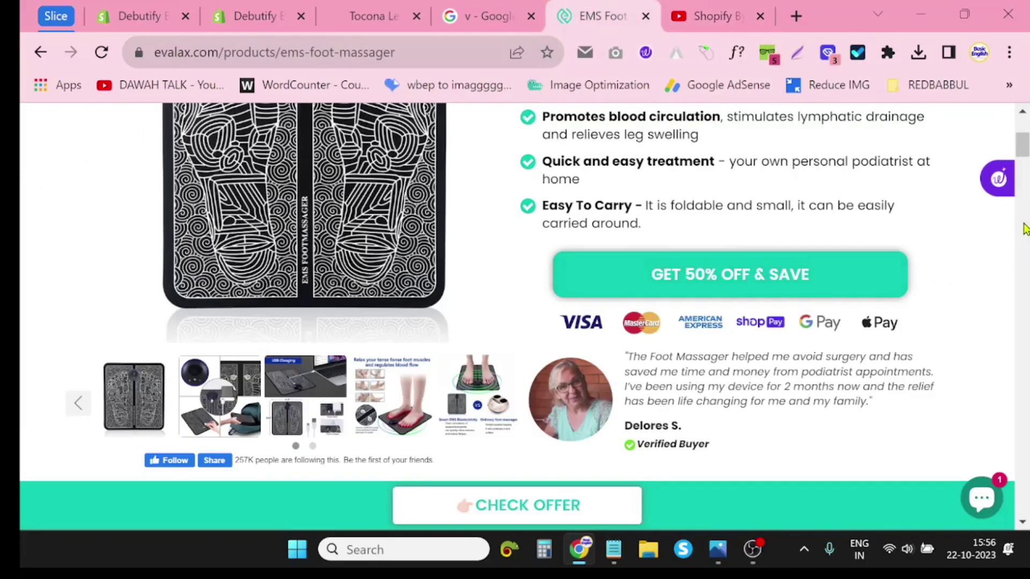
pyautogui.press('Print')
pyautogui.moveTo(21, 94); pyautogui.dragTo(1028, 553)
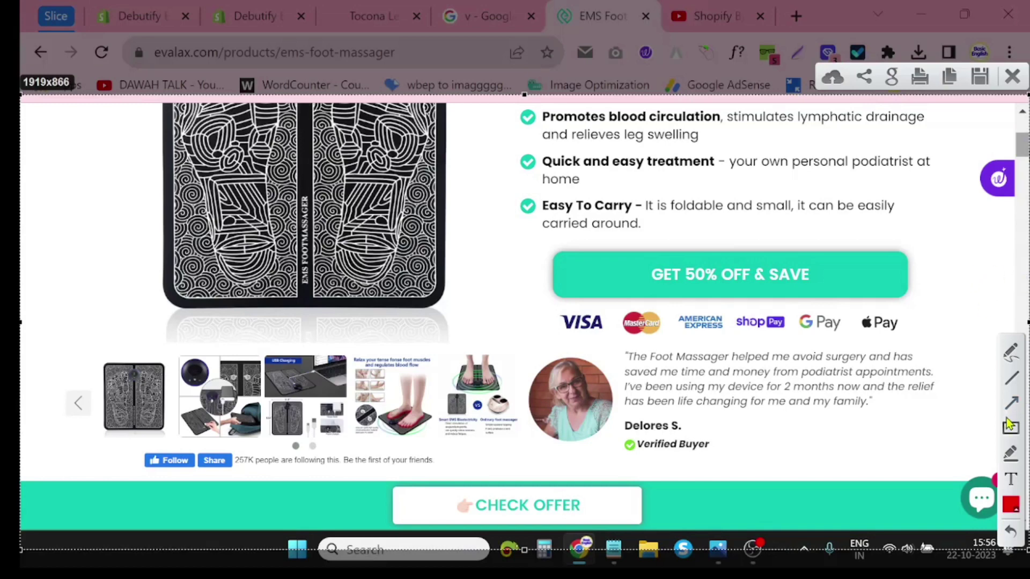
pyautogui.click(1010, 426)
pyautogui.moveTo(548, 301)
pyautogui.mouseDown()
pyautogui.moveTo(669, 382)
pyautogui.moveTo(908, 361)
pyautogui.moveTo(915, 348)
pyautogui.mouseUp()
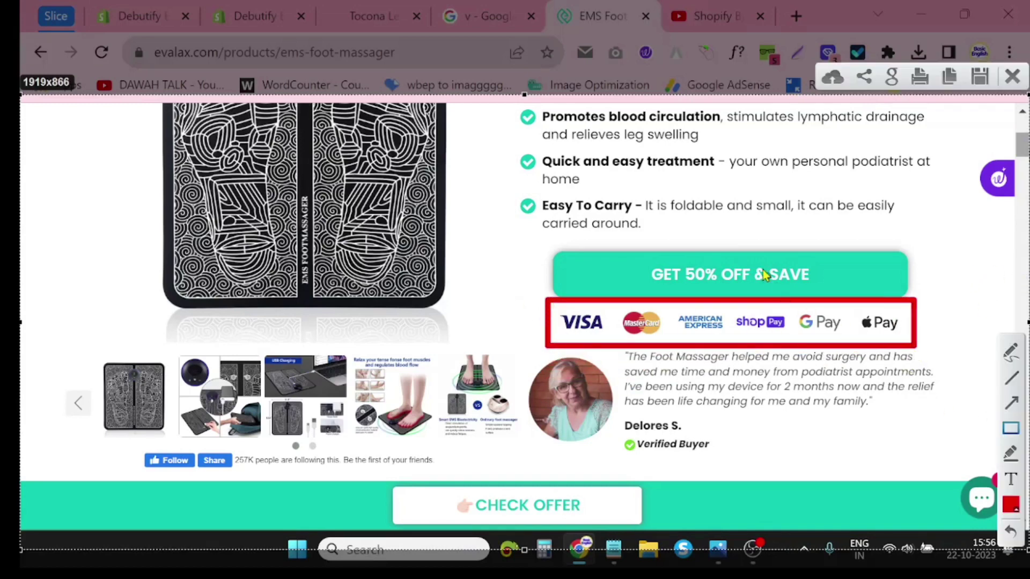
pyautogui.rightClick(745, 400)
pyautogui.click(826, 395)
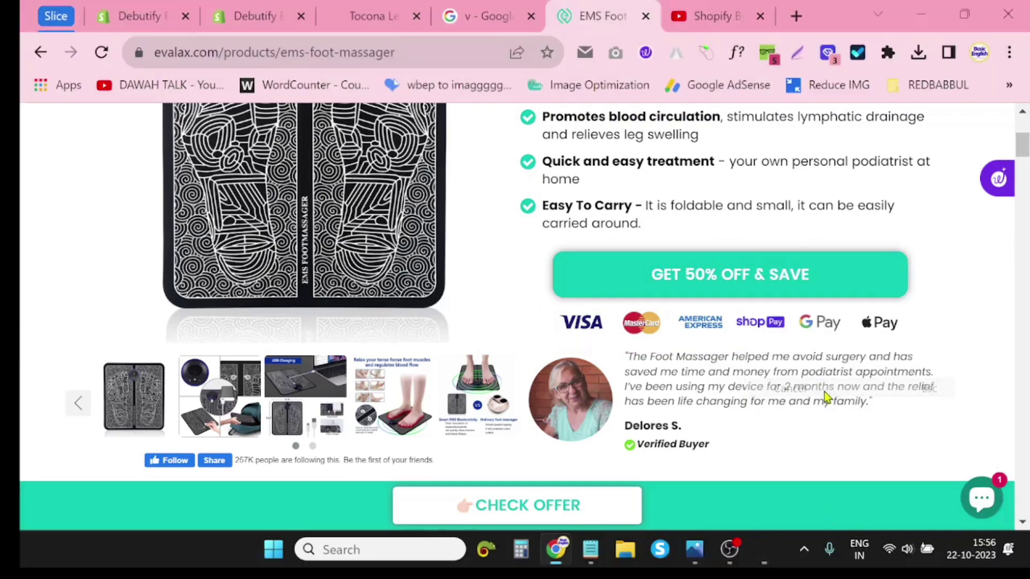
# - Check the area below Add to Cart on the Tocona Leaves Beads product page, then close that page
pyautogui.click(249, 15)
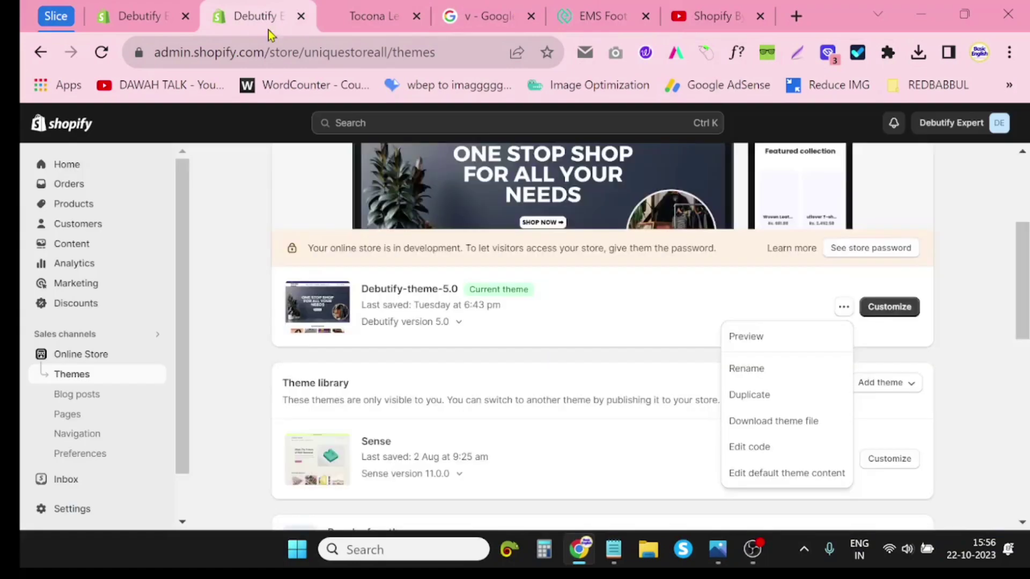
pyautogui.click(370, 16)
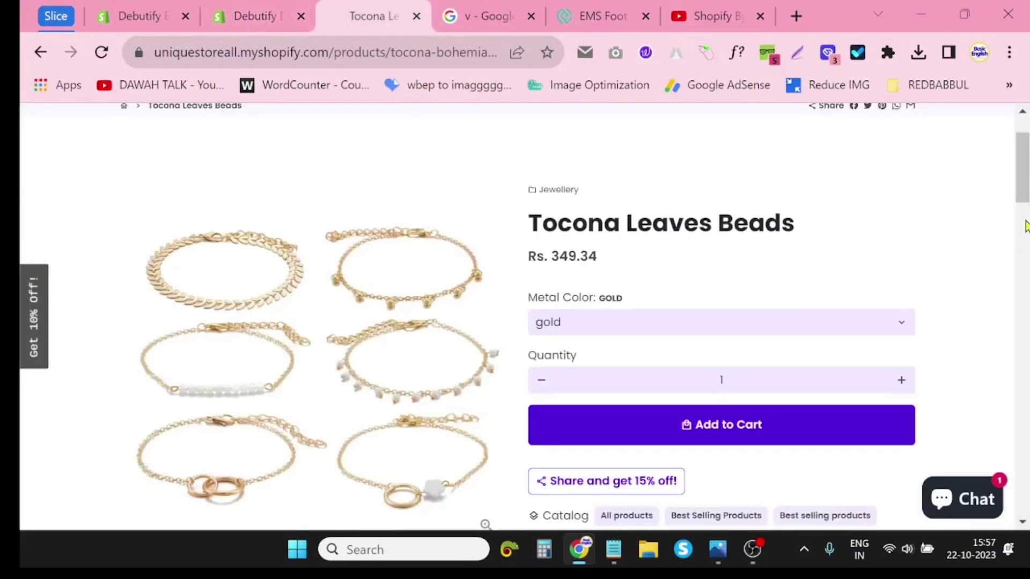
pyautogui.scroll(-3, 1025, 226)
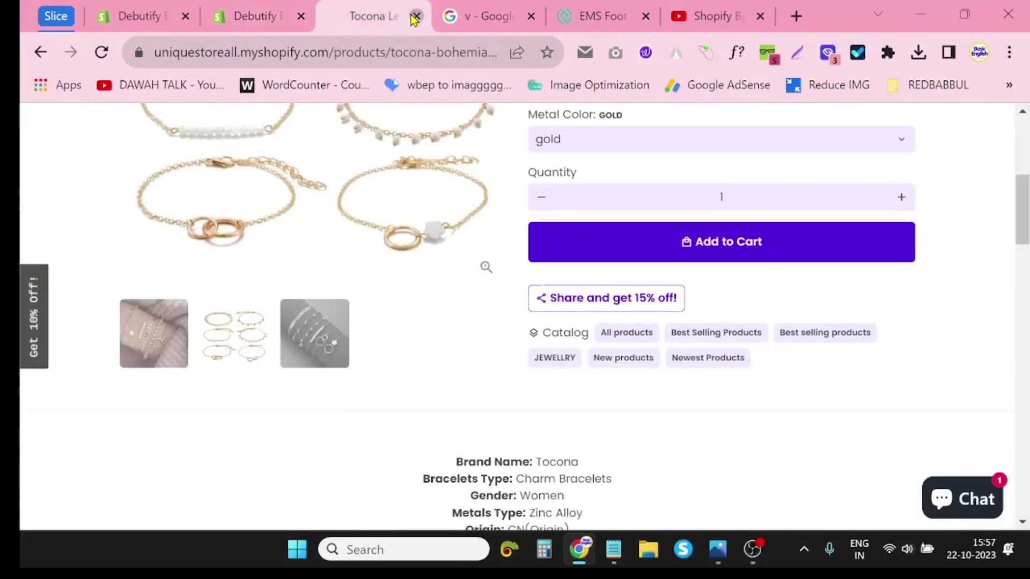
pyautogui.click(417, 16)
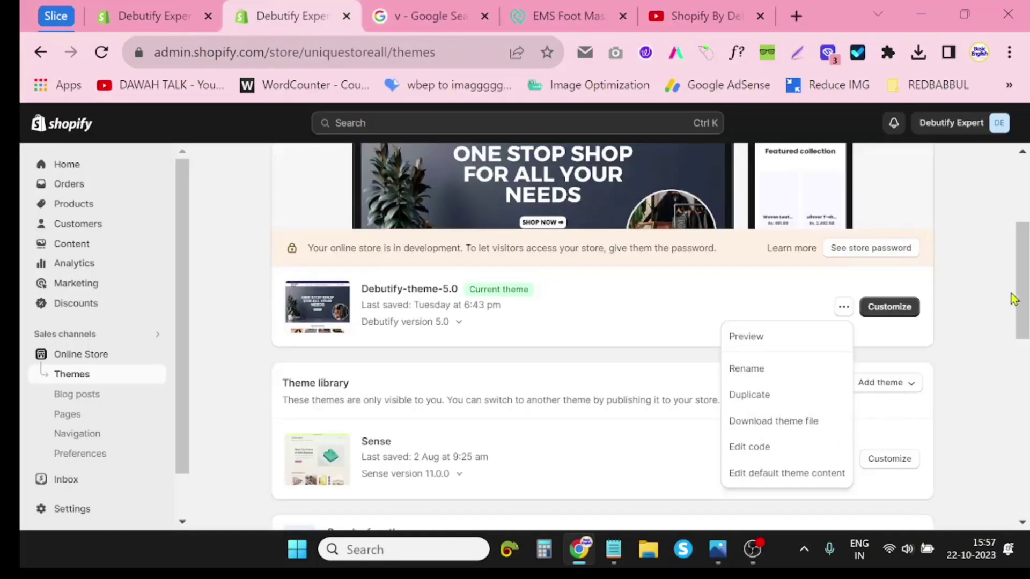
# - Preview the storefront of the current theme Debutify-theme-5.0 and close the Google search page
pyautogui.click(844, 307)
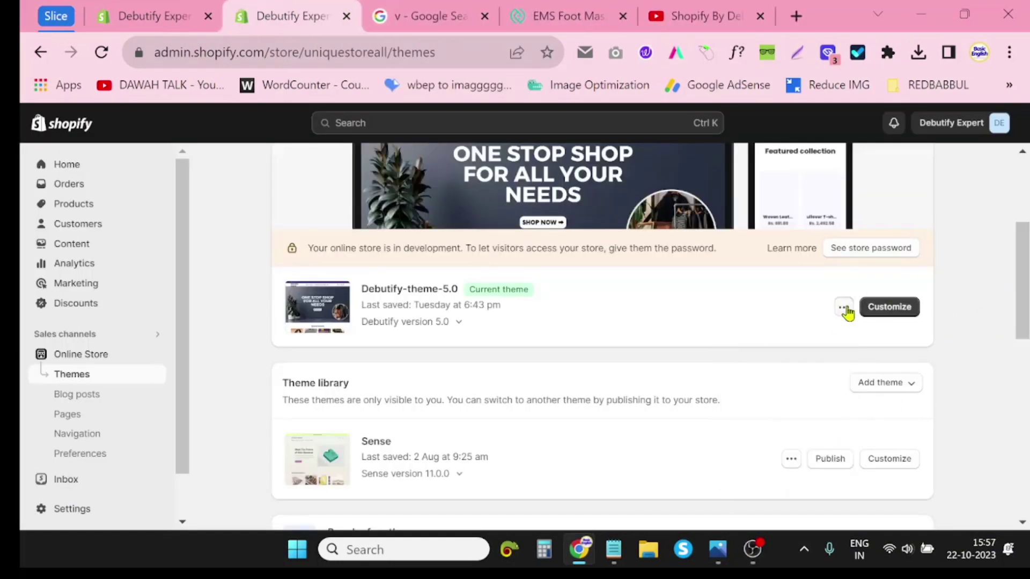
pyautogui.click(844, 308)
pyautogui.click(787, 338)
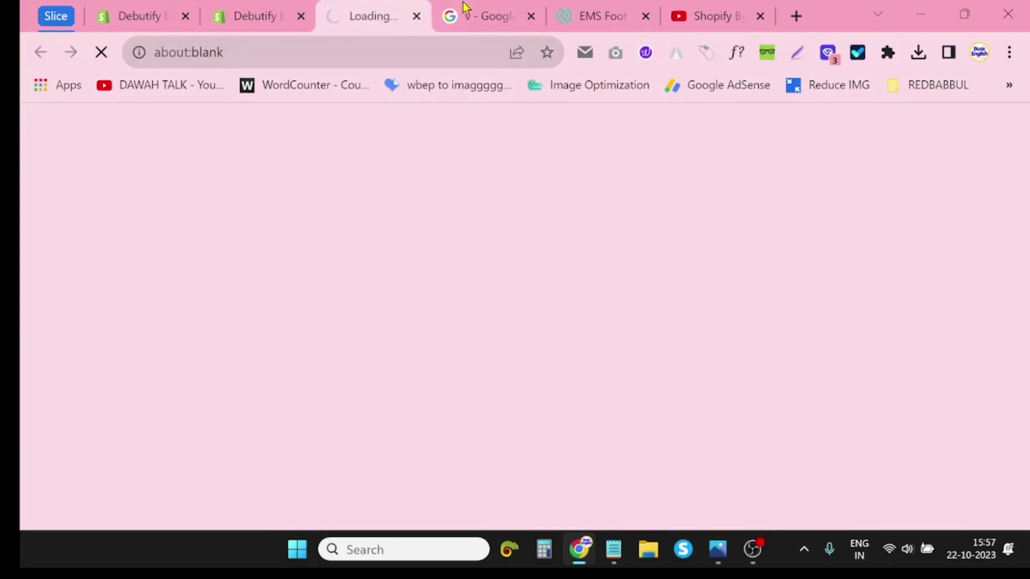
pyautogui.click(532, 16)
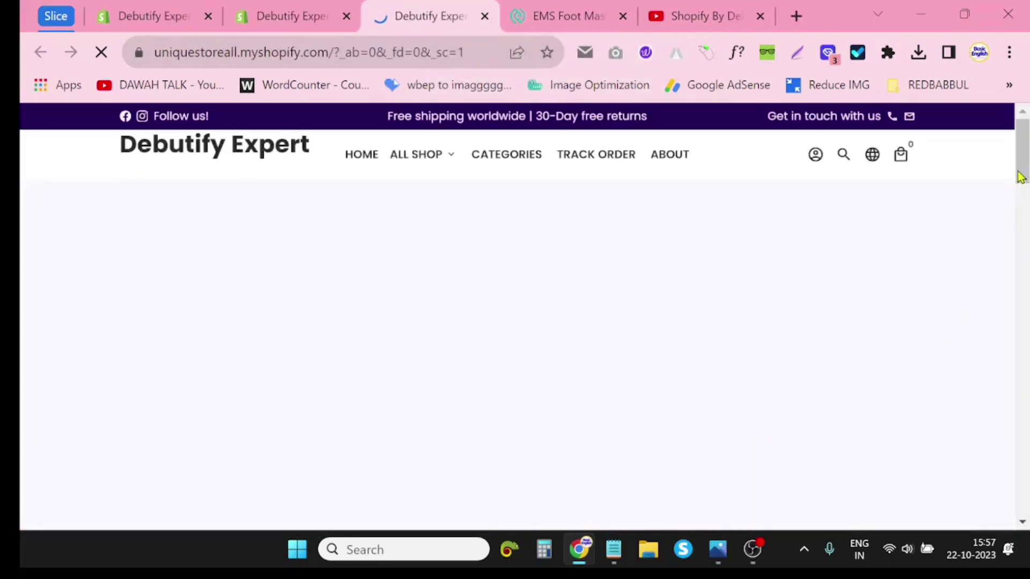
pyautogui.moveTo(1021, 178); pyautogui.dragTo(1021, 299)
# - Open Debutify-theme-5.0 for customization and expand Debutify Standard Add-ons in the theme settings
pyautogui.click(268, 11)
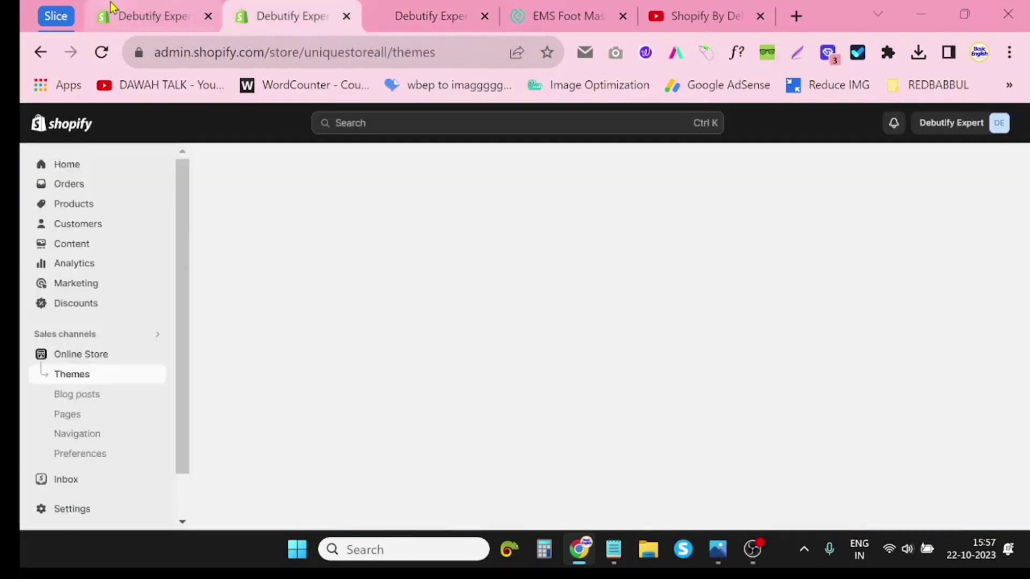
pyautogui.click(111, 8)
pyautogui.click(306, 14)
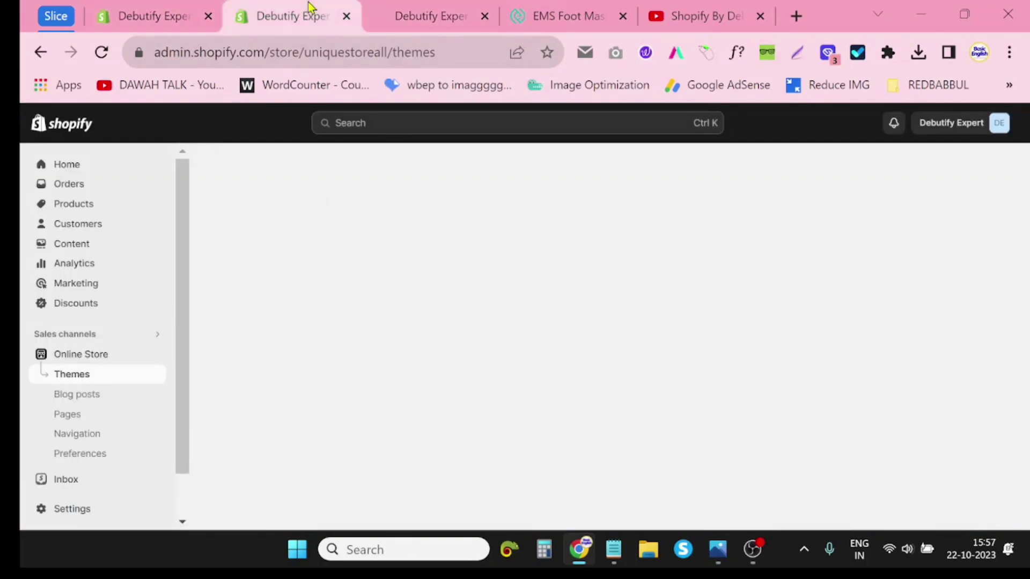
pyautogui.click(873, 321)
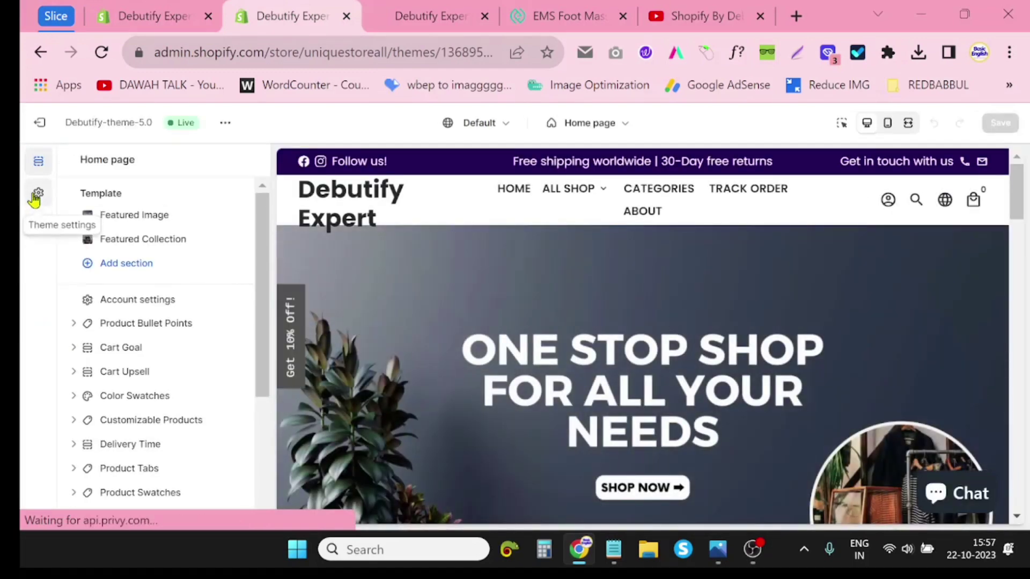
pyautogui.click(38, 194)
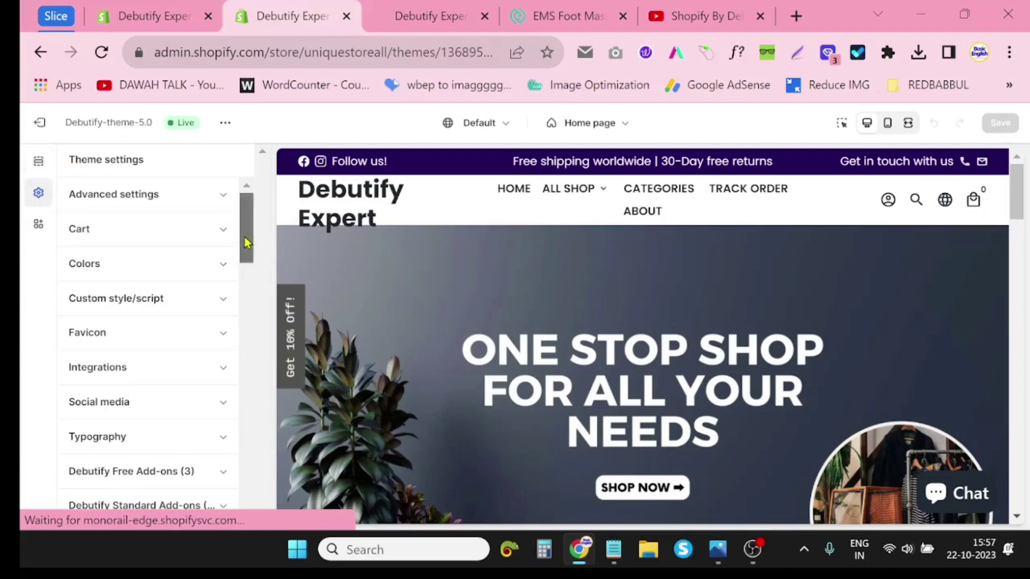
pyautogui.moveTo(245, 237); pyautogui.dragTo(249, 289)
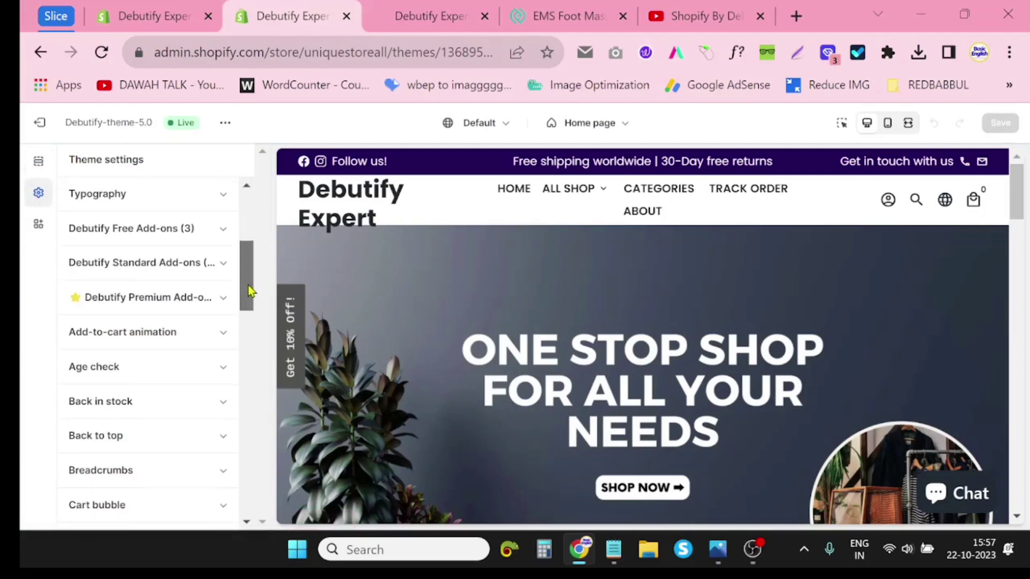
pyautogui.click(191, 268)
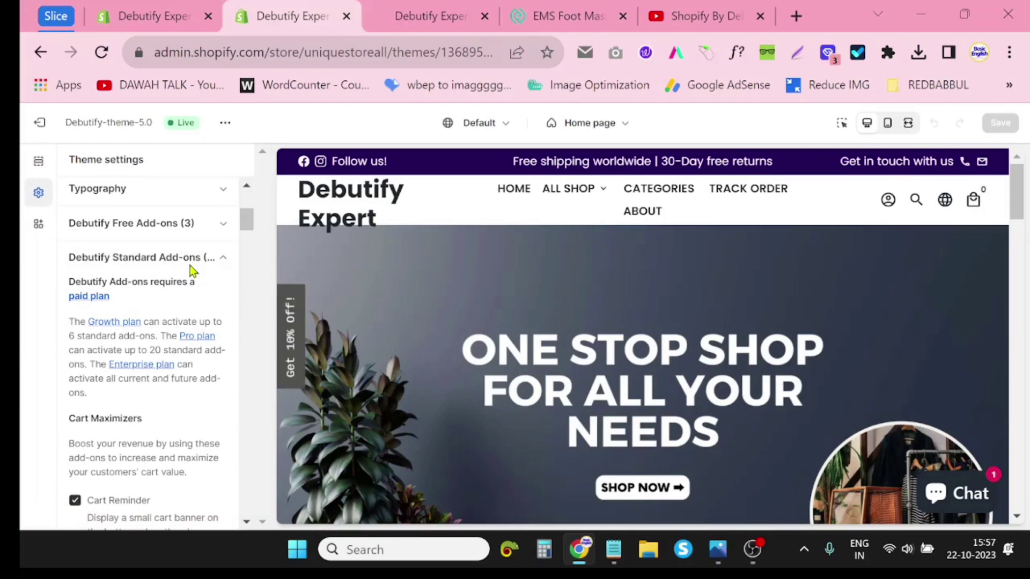
# - Find "trust" in the theme settings, expand Trust badge and examine its display, position and image options
pyautogui.hotkey('ctrl', 'f')
pyautogui.write('trust')
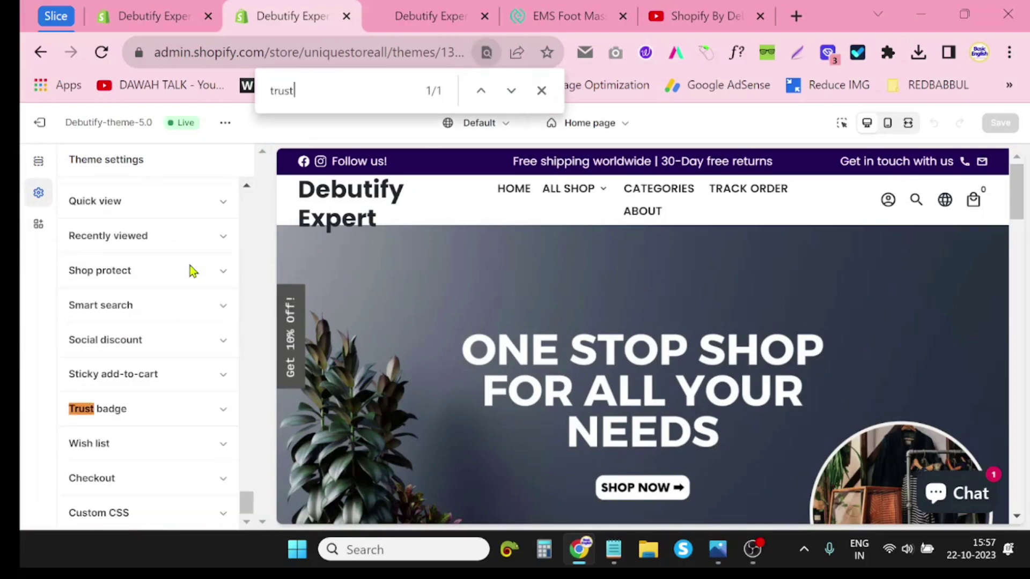
pyautogui.click(184, 409)
pyautogui.moveTo(243, 423); pyautogui.dragTo(250, 482)
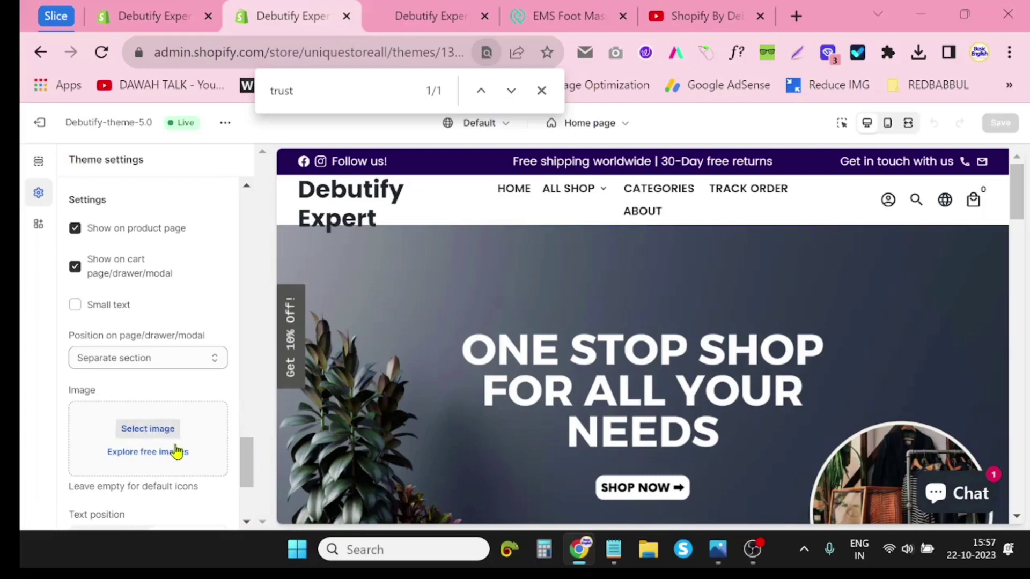
# - Collapse the Trust badge settings, return to the add-on groups in the theme settings and close the page search
pyautogui.moveTo(1022, 225); pyautogui.dragTo(1027, 332)
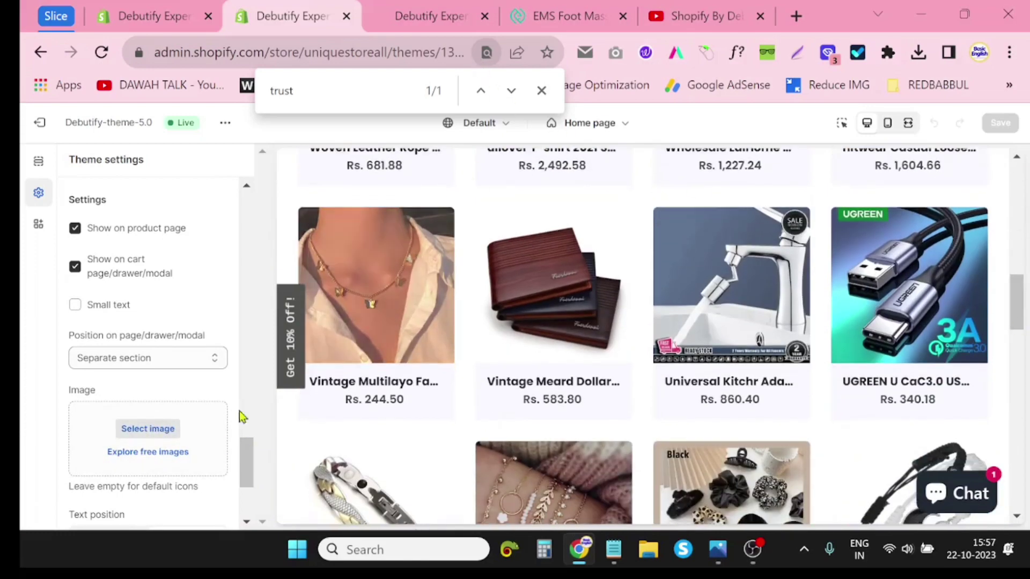
pyautogui.moveTo(252, 471); pyautogui.dragTo(246, 413)
pyautogui.click(208, 397)
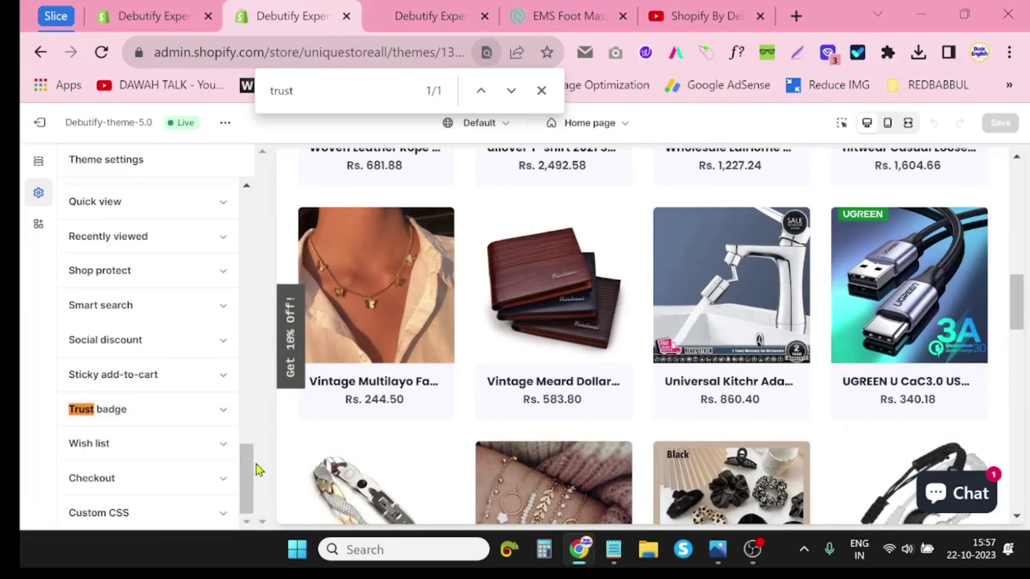
pyautogui.moveTo(248, 476); pyautogui.dragTo(266, 257)
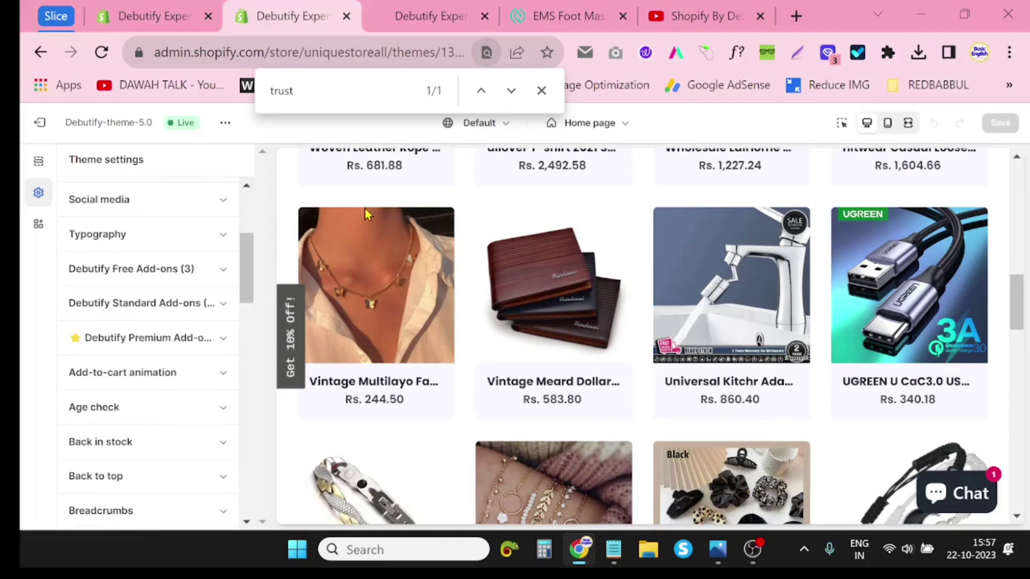
pyautogui.click(542, 91)
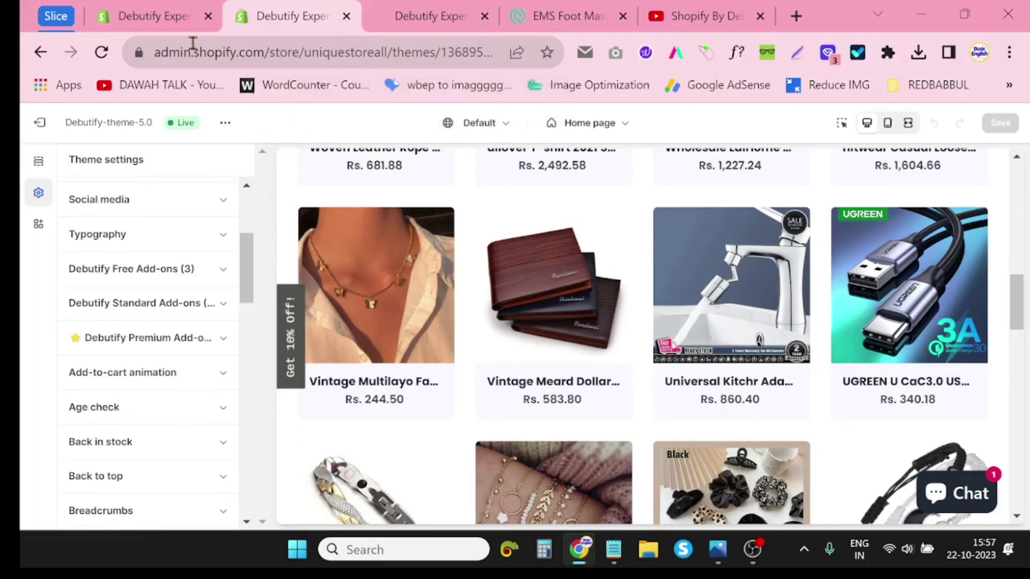
# - Return to the store's Themes page and open the Shopify App Store through the app and sales channel settings
pyautogui.click(139, 11)
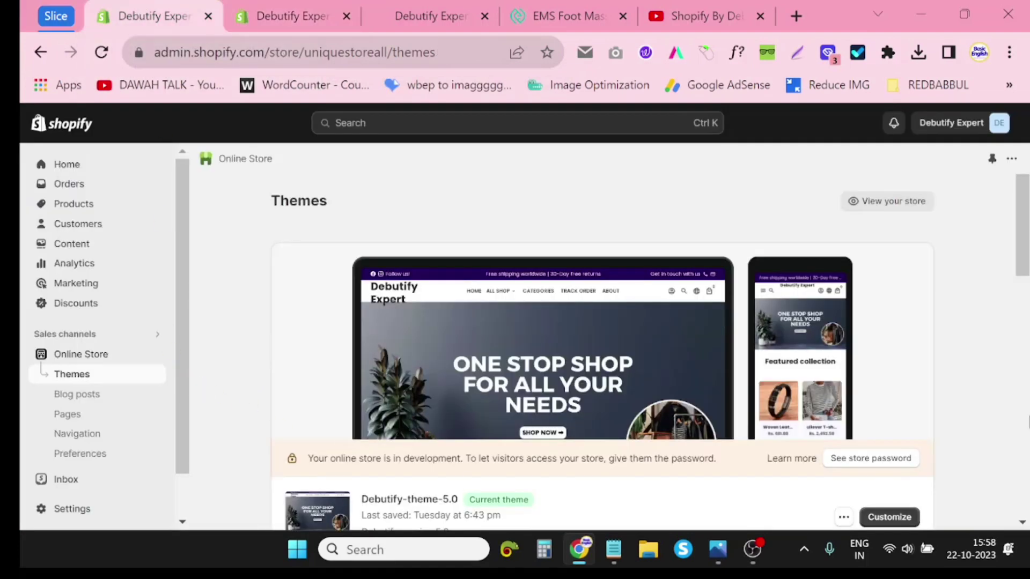
pyautogui.scroll(-4, 601, 332)
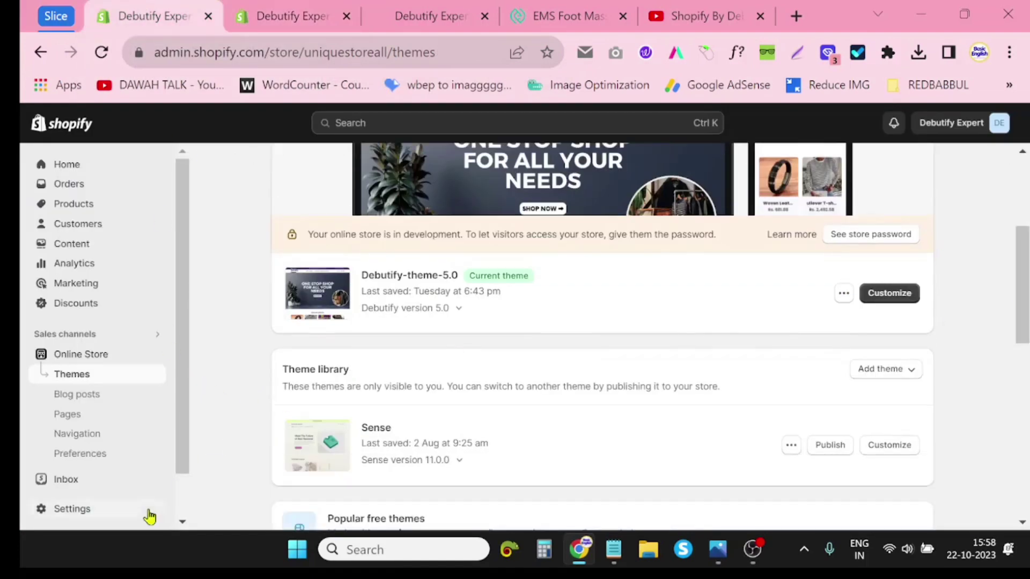
pyautogui.moveTo(182, 438); pyautogui.dragTo(170, 493)
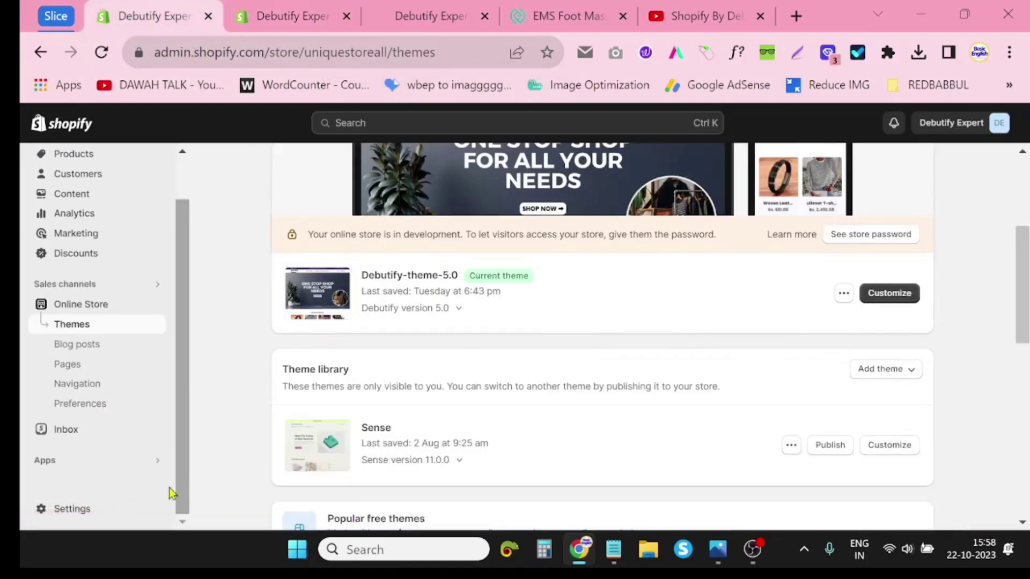
pyautogui.click(62, 472)
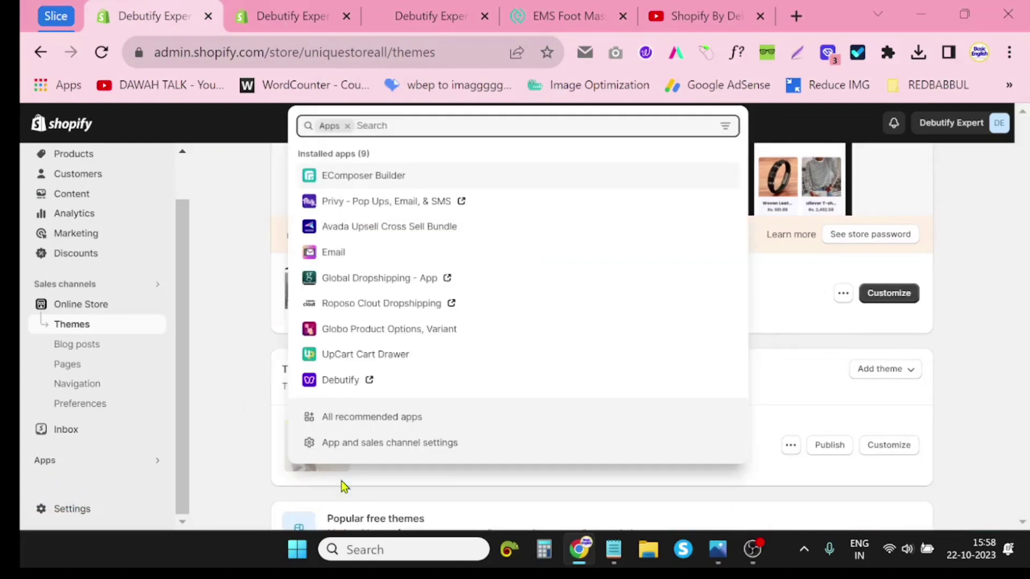
pyautogui.click(419, 444)
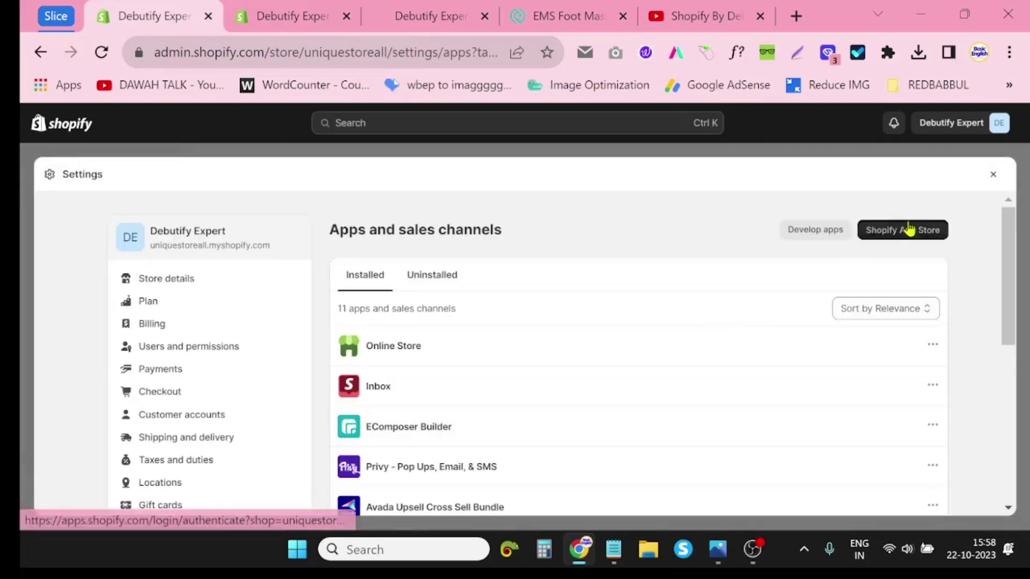
pyautogui.click(909, 227)
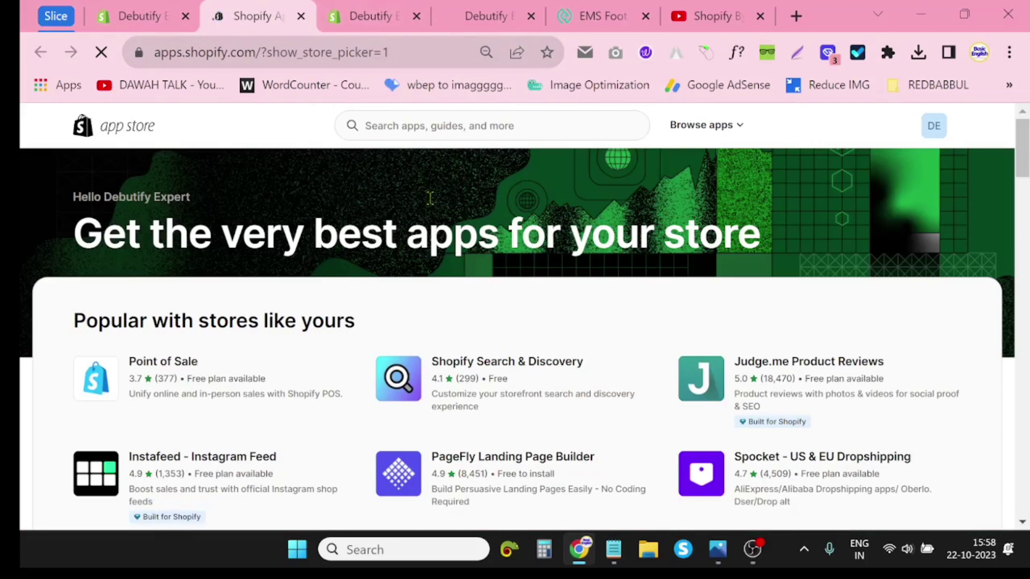
# - Search the Shopify App Store for "trust badge" and browse the listed apps
pyautogui.click(463, 120)
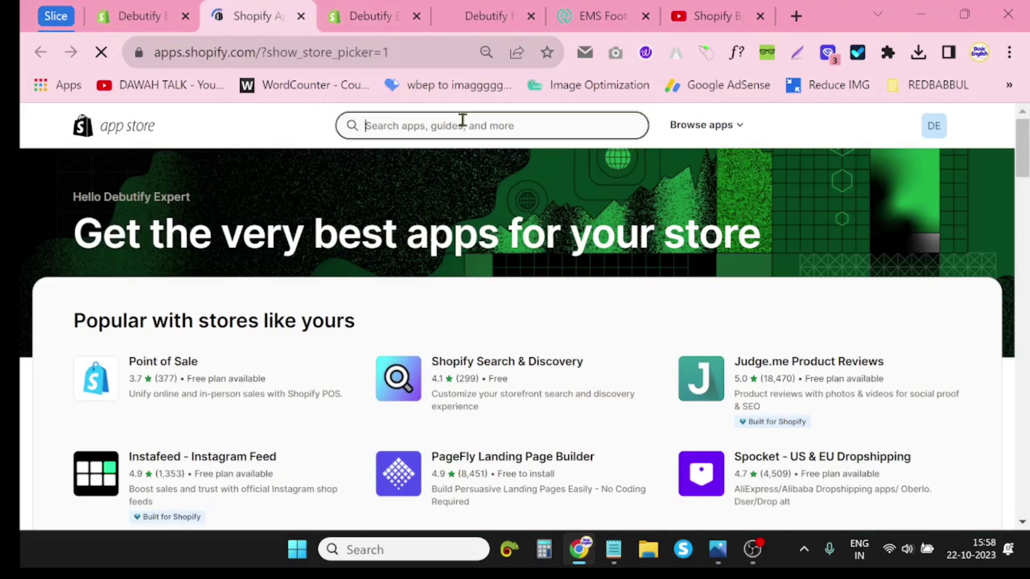
pyautogui.write('Trust badge')
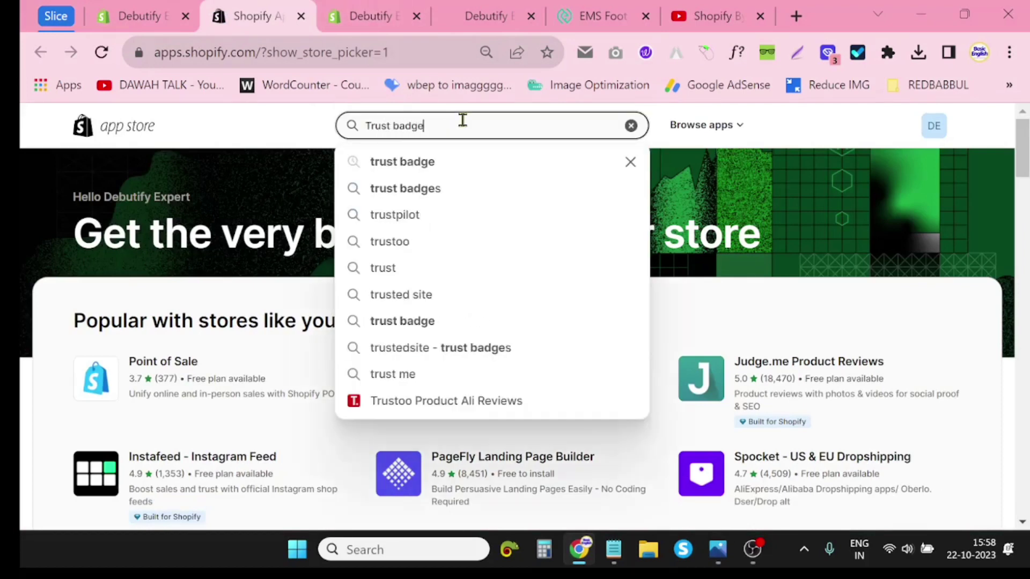
pyautogui.click(426, 162)
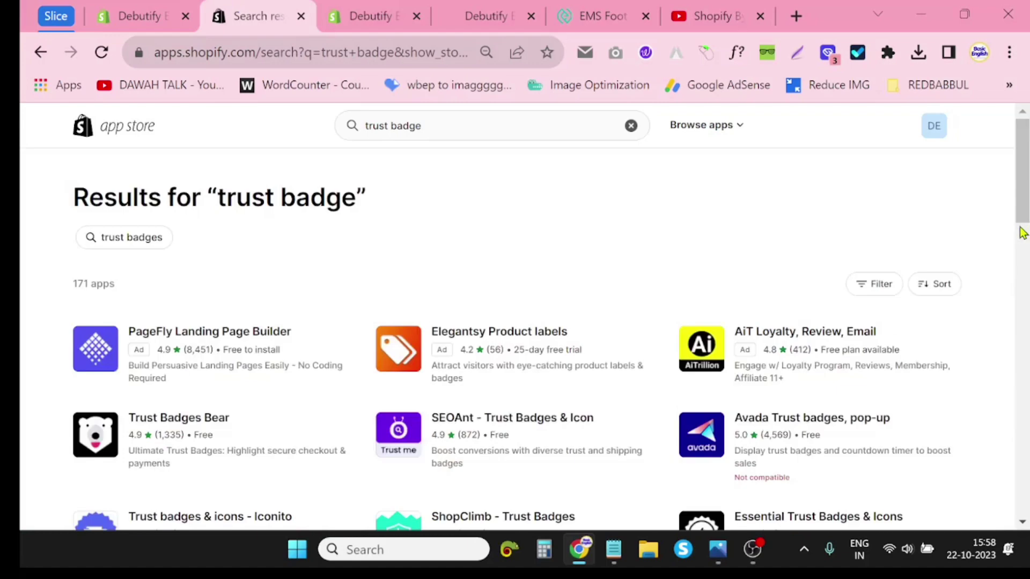
pyautogui.scroll(-5, 1022, 234)
pyautogui.scroll(6, 1021, 236)
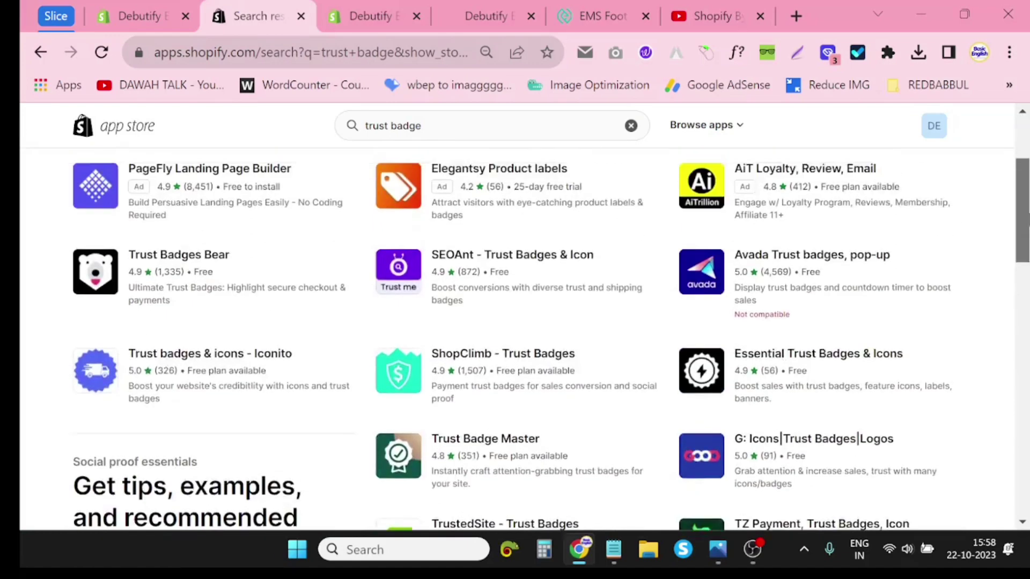
# - Capture the app search results and outline the Trust Badges Bear listing with a red rectangle
pyautogui.press('Print')
pyautogui.moveTo(21, 95); pyautogui.dragTo(1029, 551)
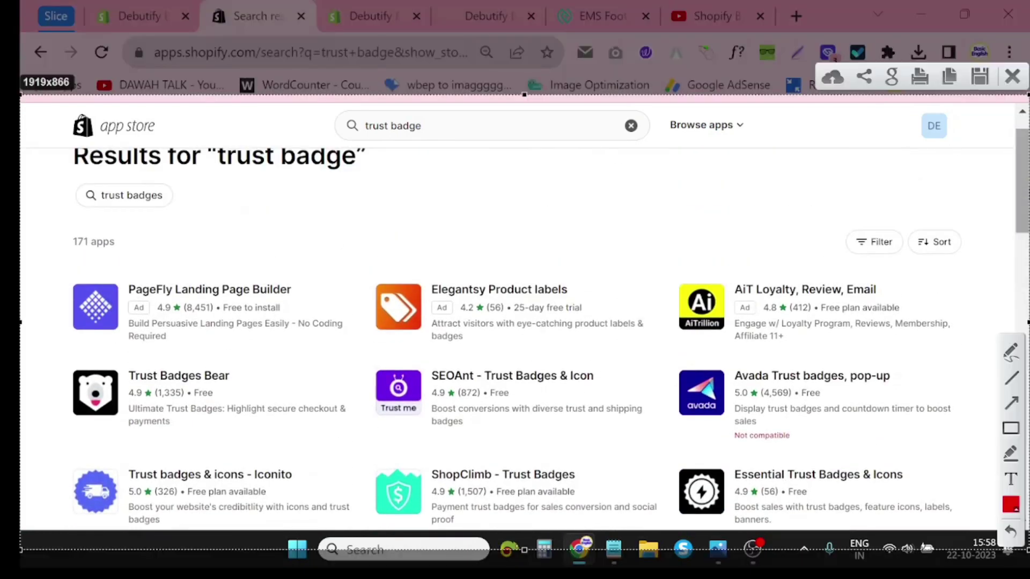
pyautogui.click(1011, 428)
pyautogui.moveTo(48, 357); pyautogui.dragTo(365, 452)
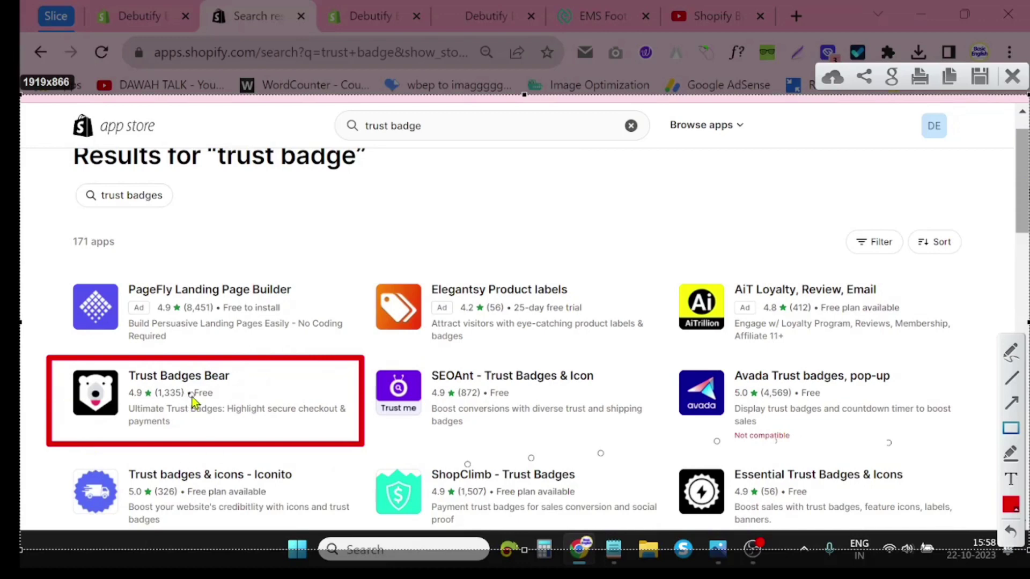
# - Discard the annotated screen capture, check the theme editor and store preview, and view the 100% Secure Checkout.png payment badge image
pyautogui.rightClick(344, 432)
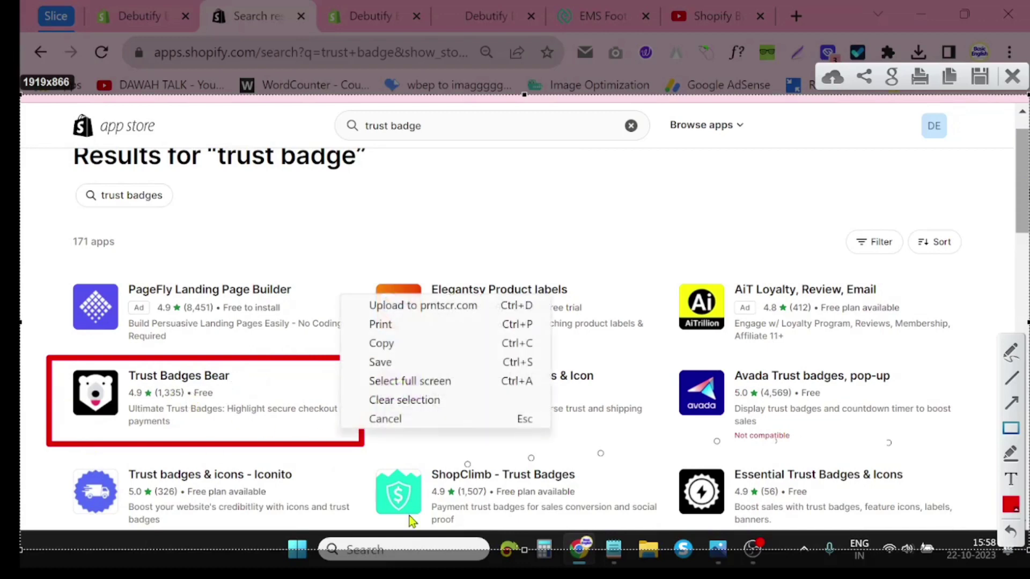
pyautogui.click(409, 422)
pyautogui.click(372, 17)
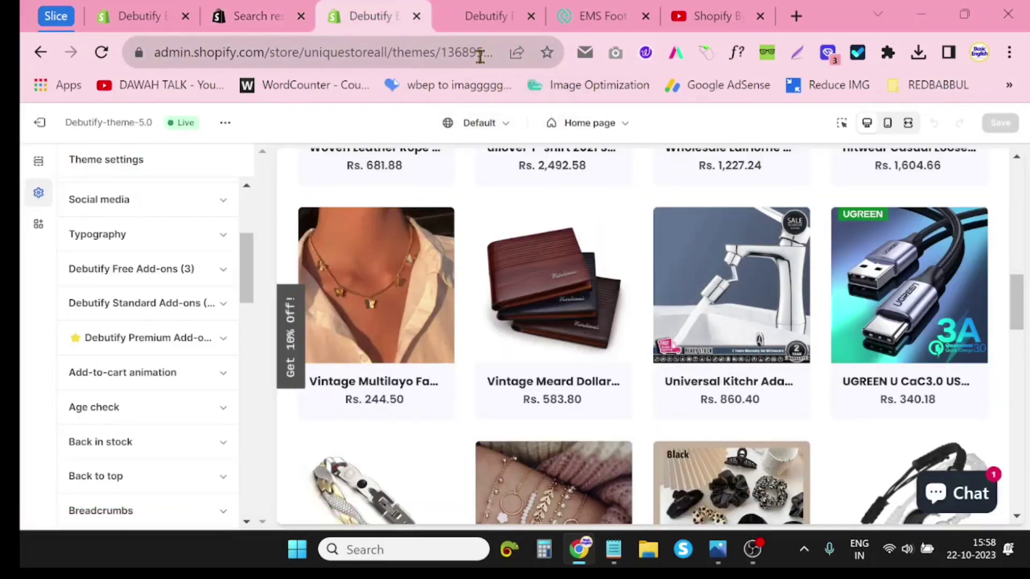
pyautogui.click(479, 9)
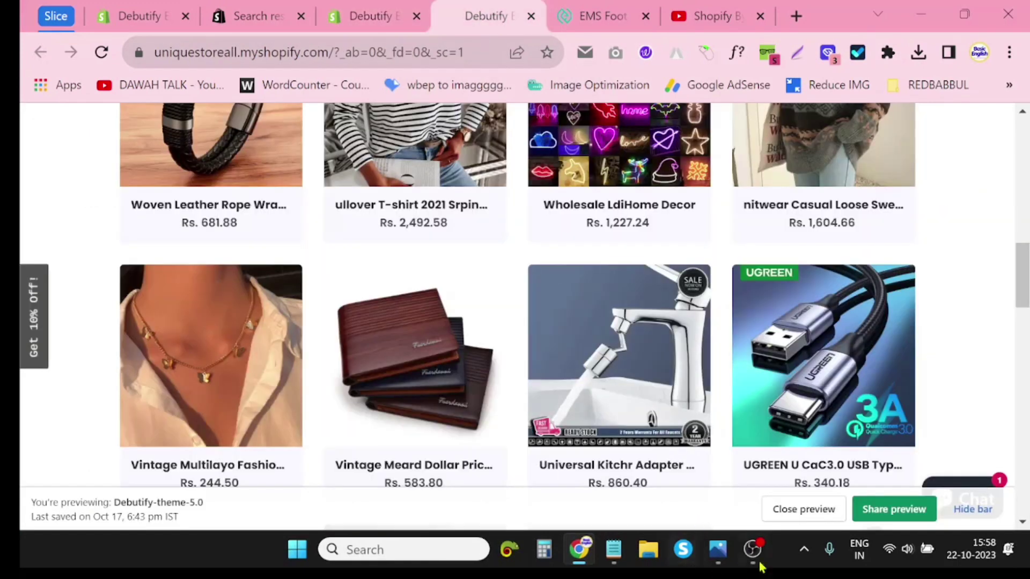
pyautogui.click(719, 549)
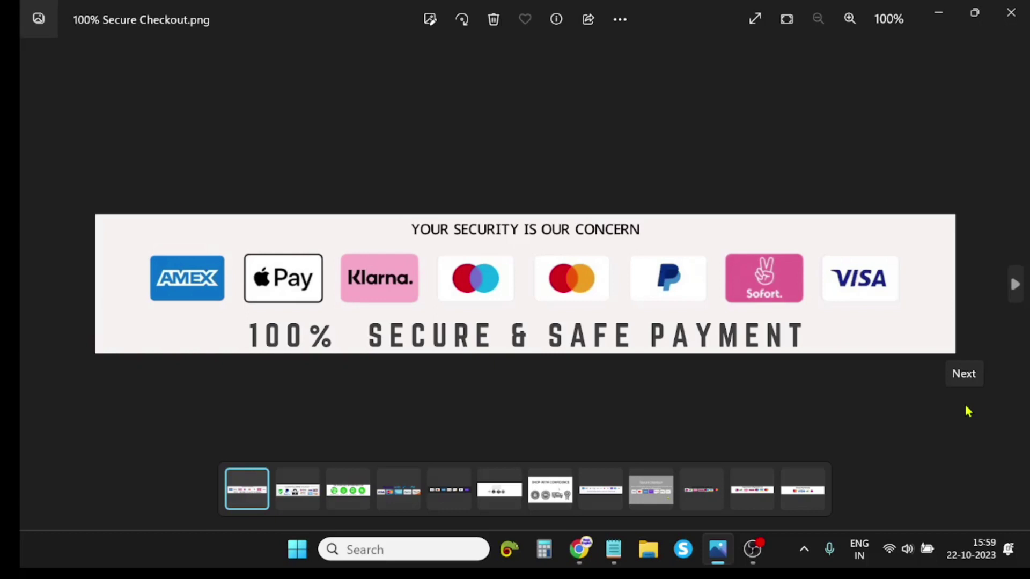
pyautogui.click(941, 18)
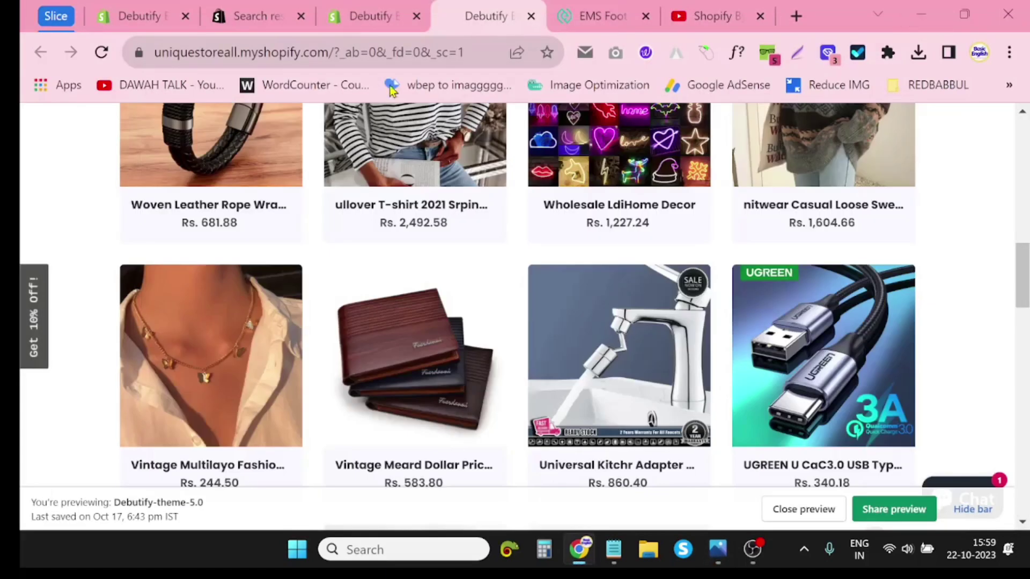
# - Return to the store admin in the browser, leave the settings and open the Files page under Content
pyautogui.click(340, 25)
pyautogui.click(284, 8)
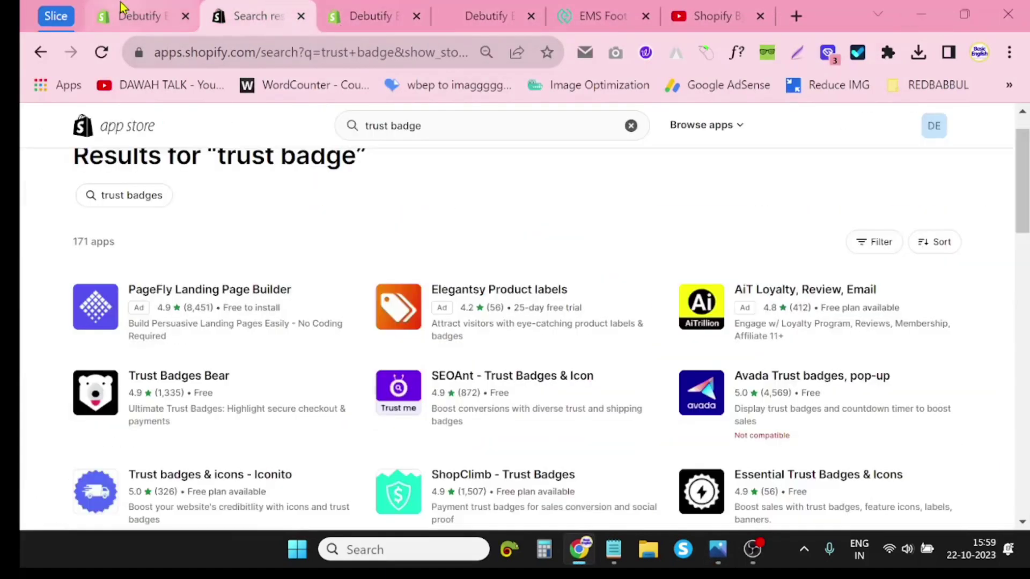
pyautogui.click(144, 9)
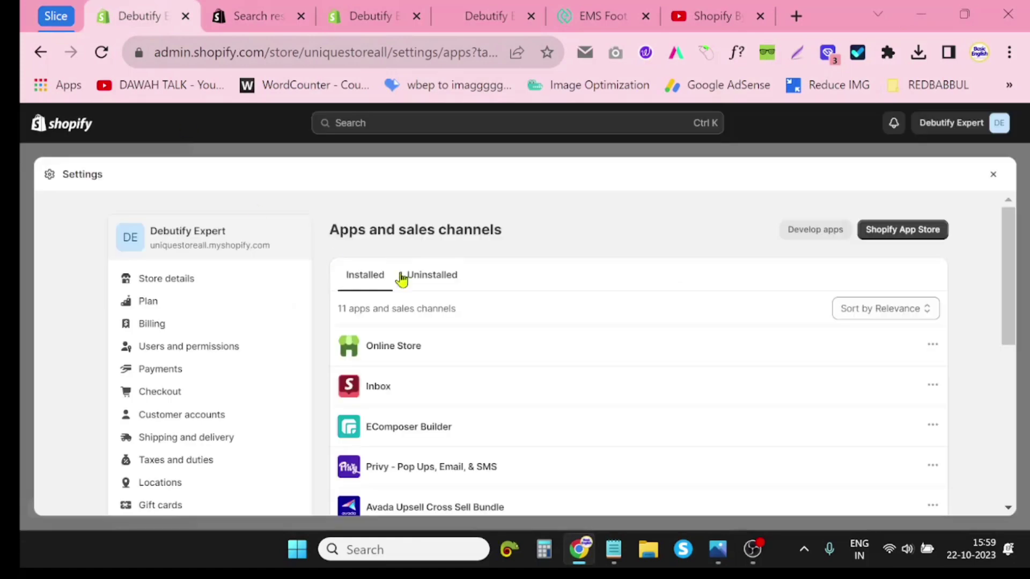
pyautogui.click(993, 174)
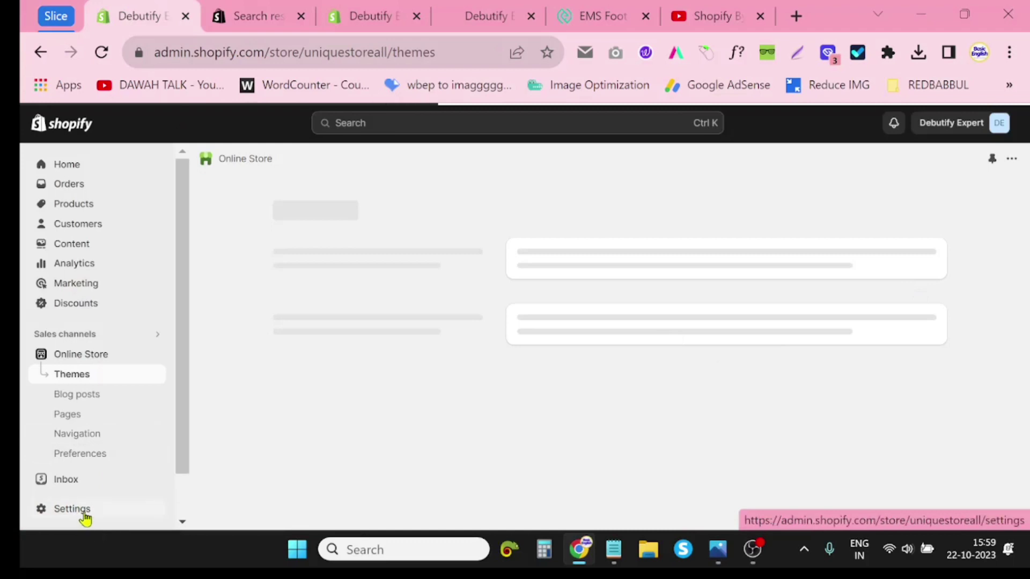
pyautogui.click(86, 249)
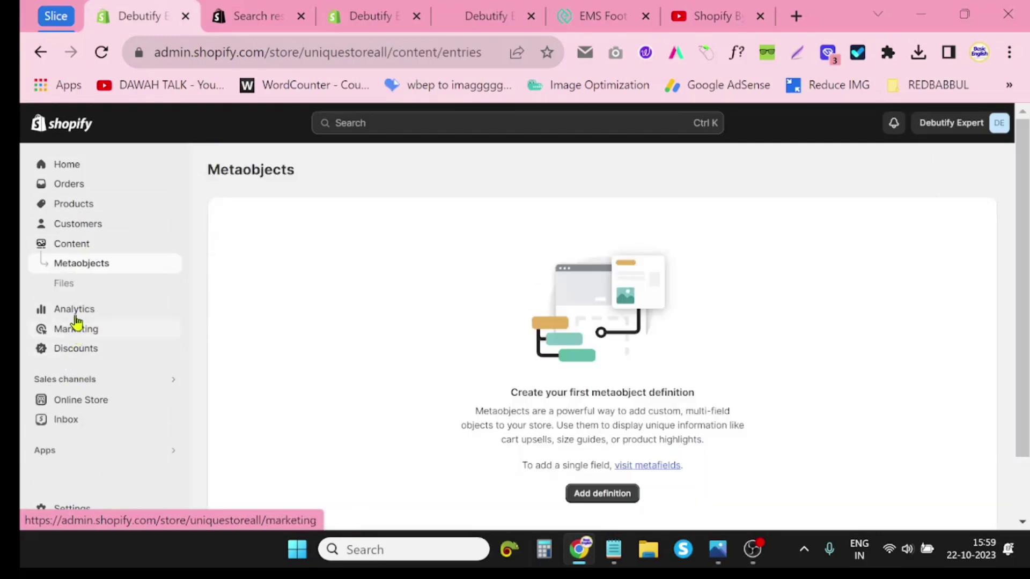
pyautogui.click(64, 284)
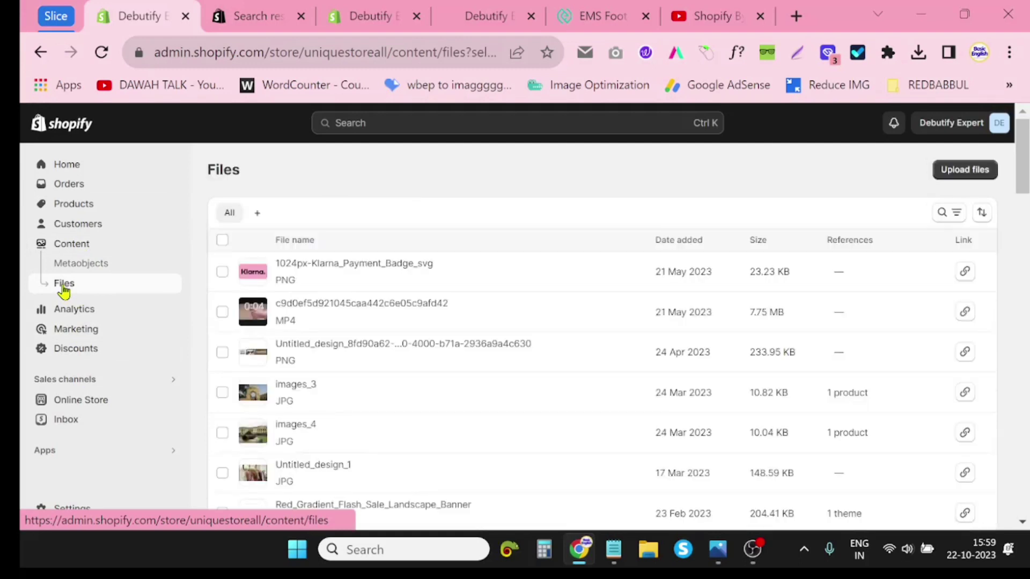
# - Upload 100% Secure Checkout.png from Desktop > ALL > AAA+DEBUTIFY+AAA > Trust badge > Payment Trustbadge to the store's files
pyautogui.click(959, 177)
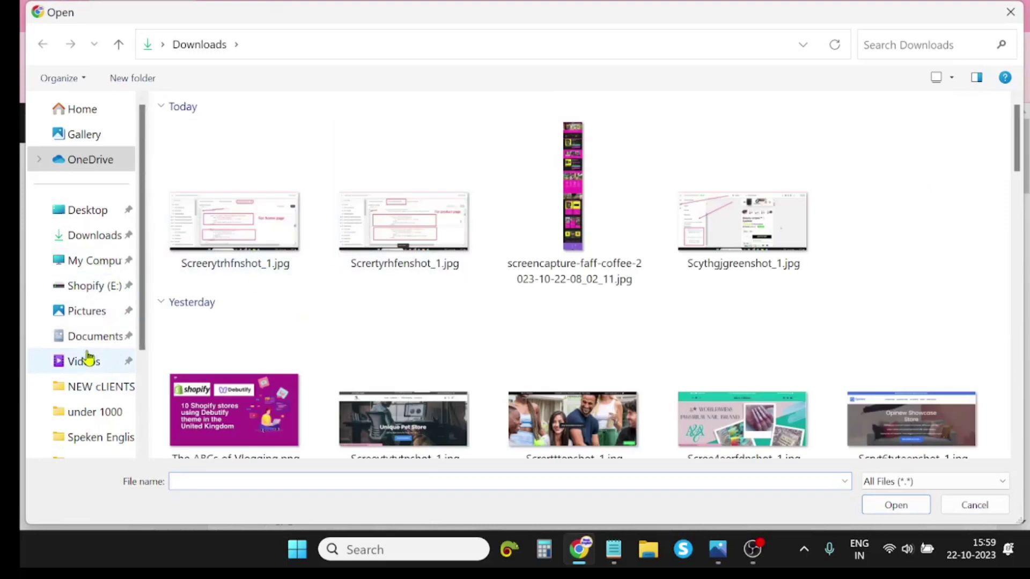
pyautogui.click(89, 213)
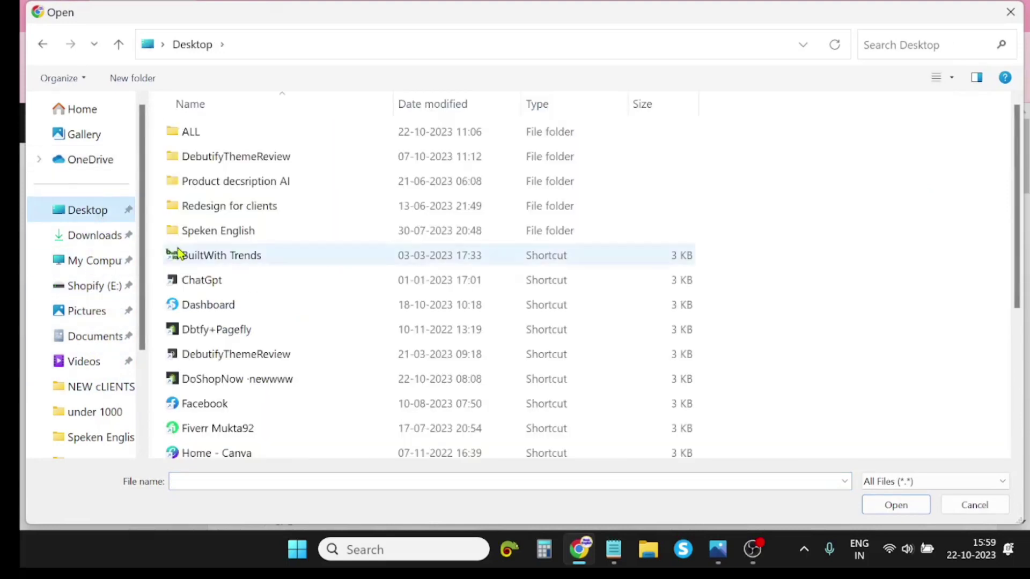
pyautogui.doubleClick(206, 132)
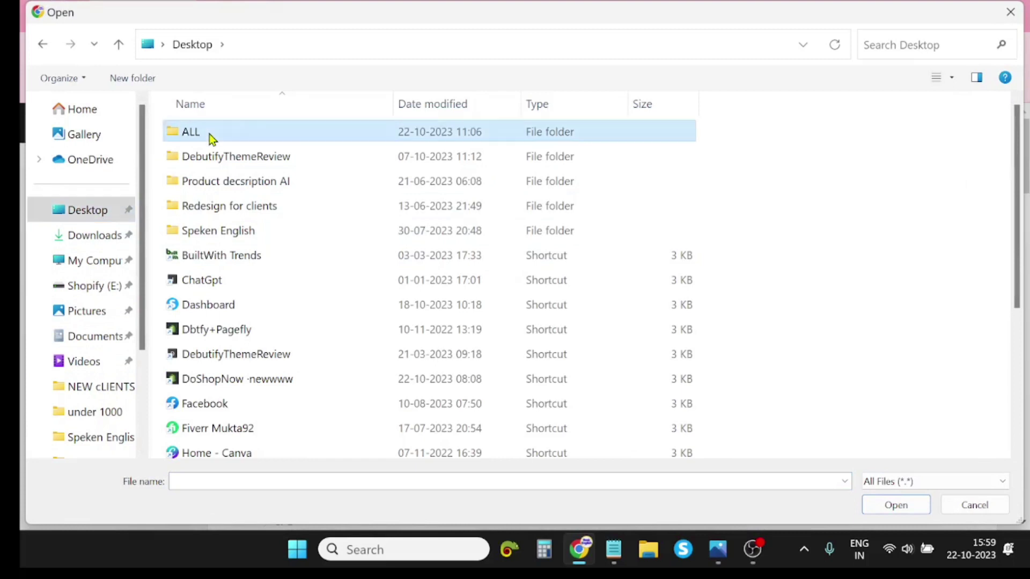
pyautogui.doubleClick(232, 134)
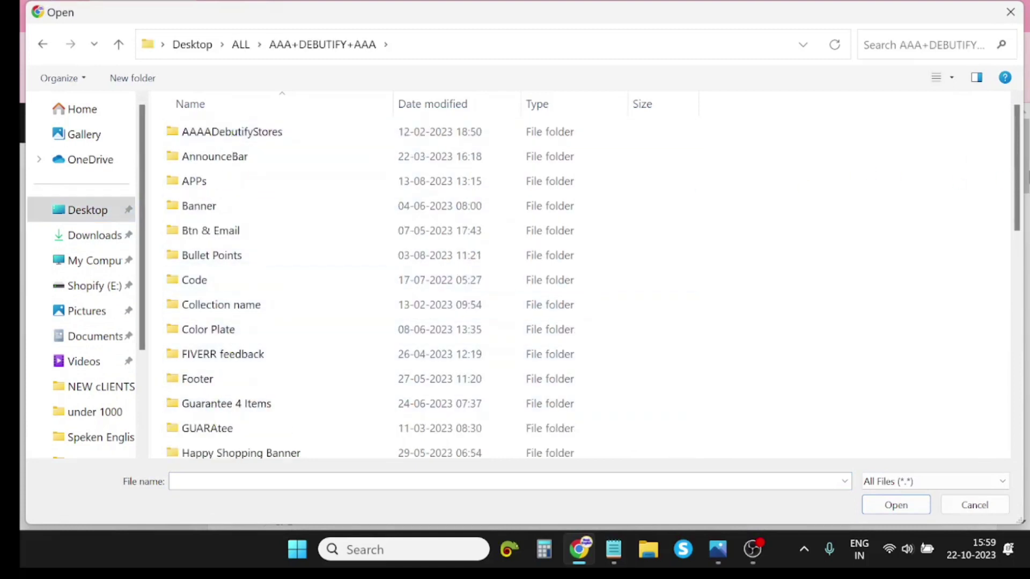
pyautogui.moveTo(1018, 185); pyautogui.dragTo(1018, 259)
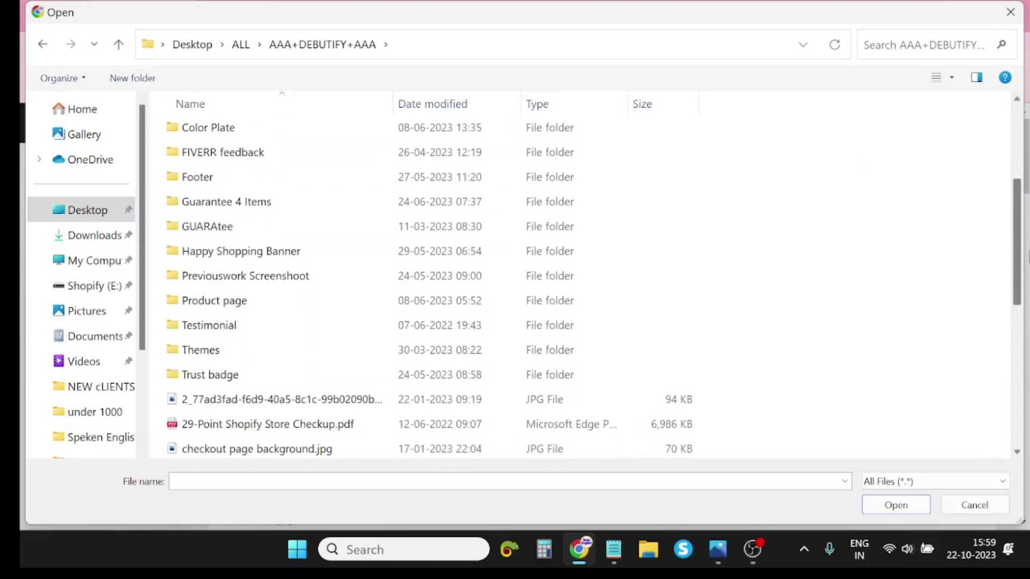
pyautogui.doubleClick(247, 372)
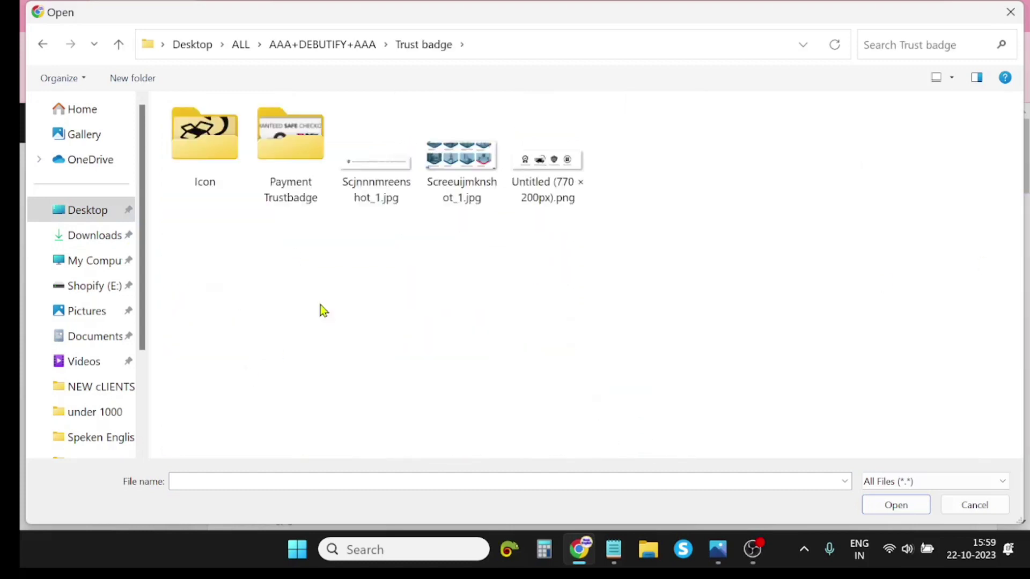
pyautogui.doubleClick(285, 157)
pyautogui.click(203, 177)
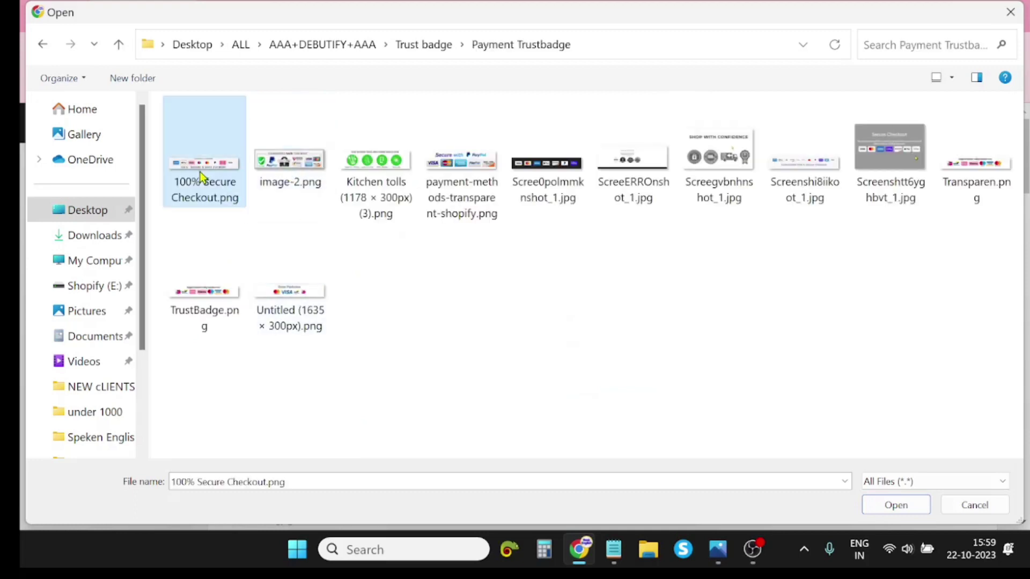
pyautogui.doubleClick(201, 177)
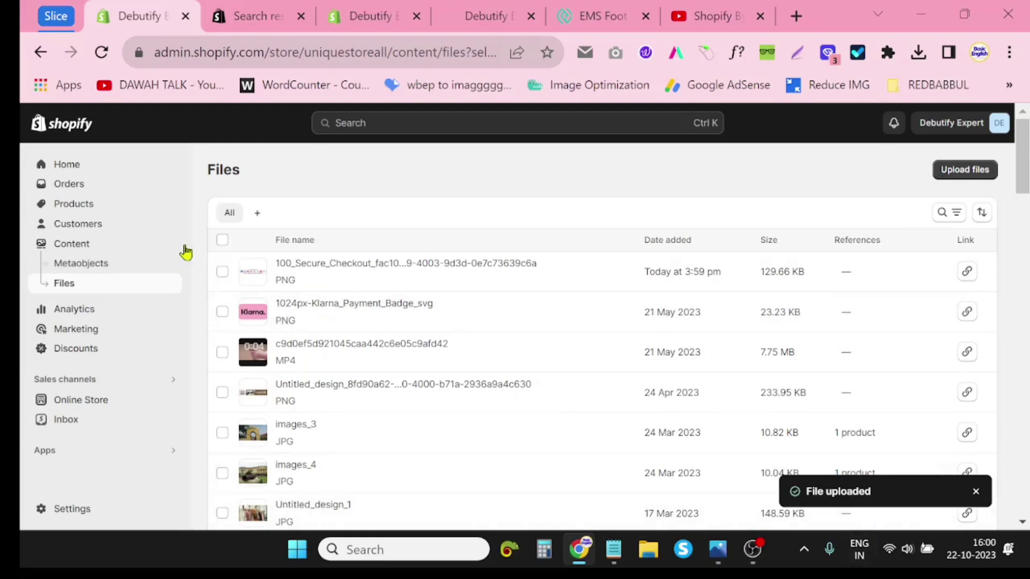
# - Copy the link of the uploaded 100_Secure_Checkout image and paste it into a blank Notepad document
pyautogui.click(221, 272)
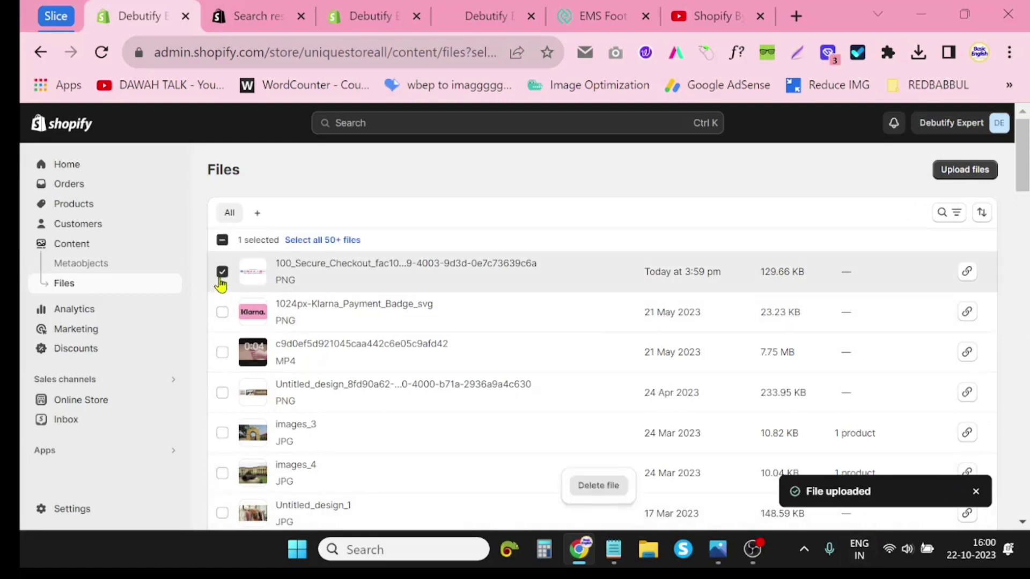
pyautogui.click(221, 272)
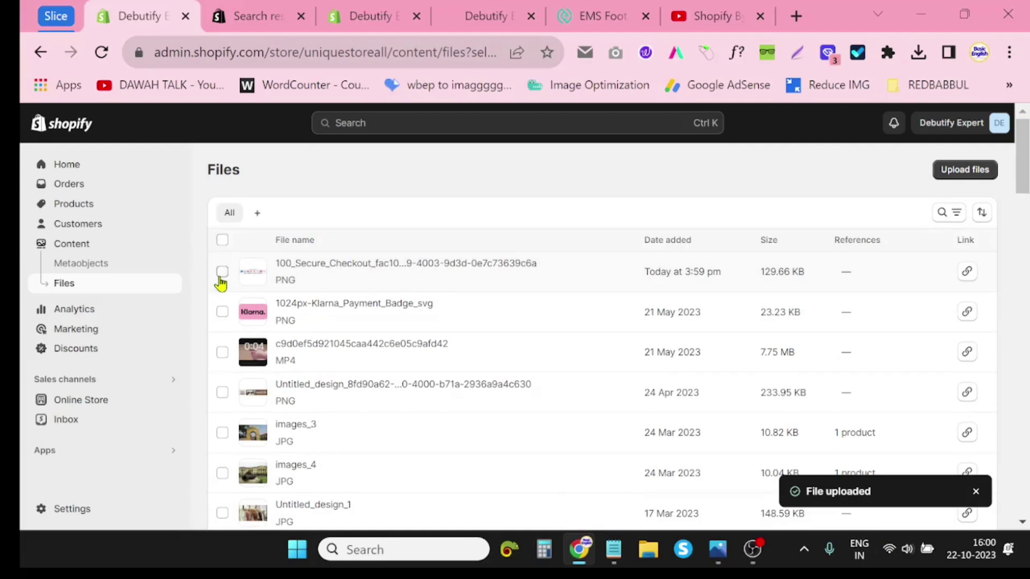
pyautogui.click(967, 272)
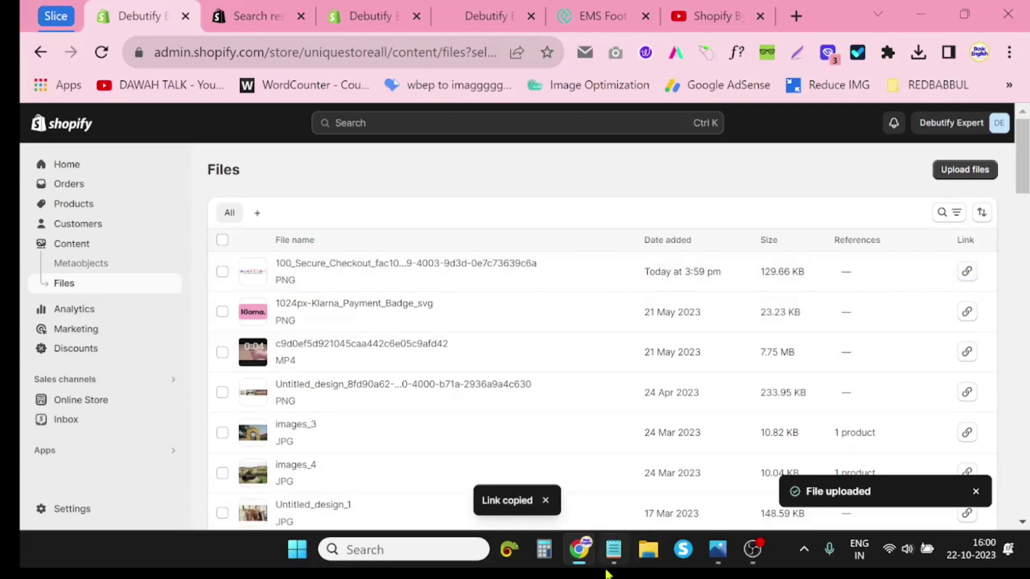
pyautogui.click(611, 551)
pyautogui.click(949, 124)
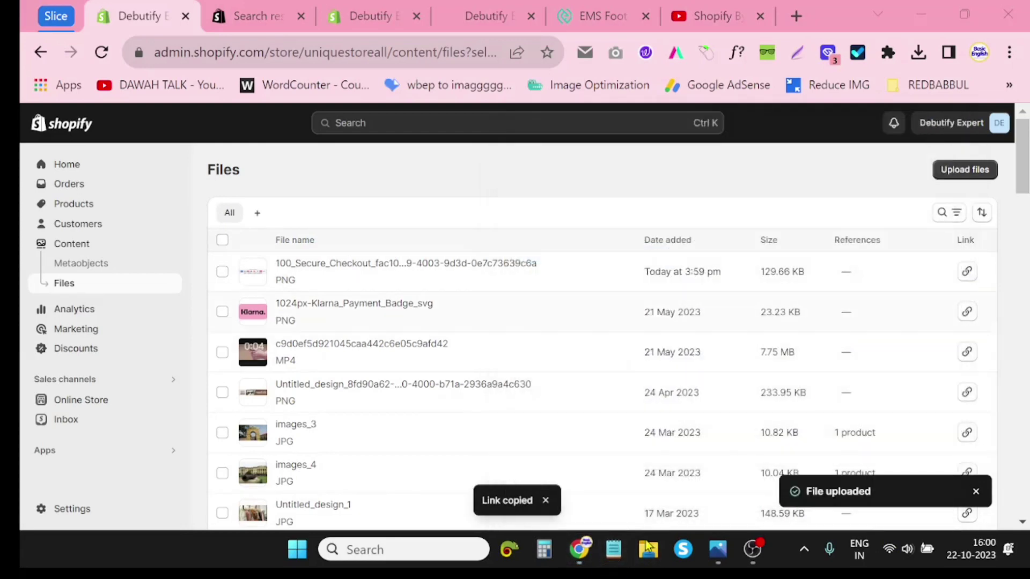
pyautogui.click(616, 560)
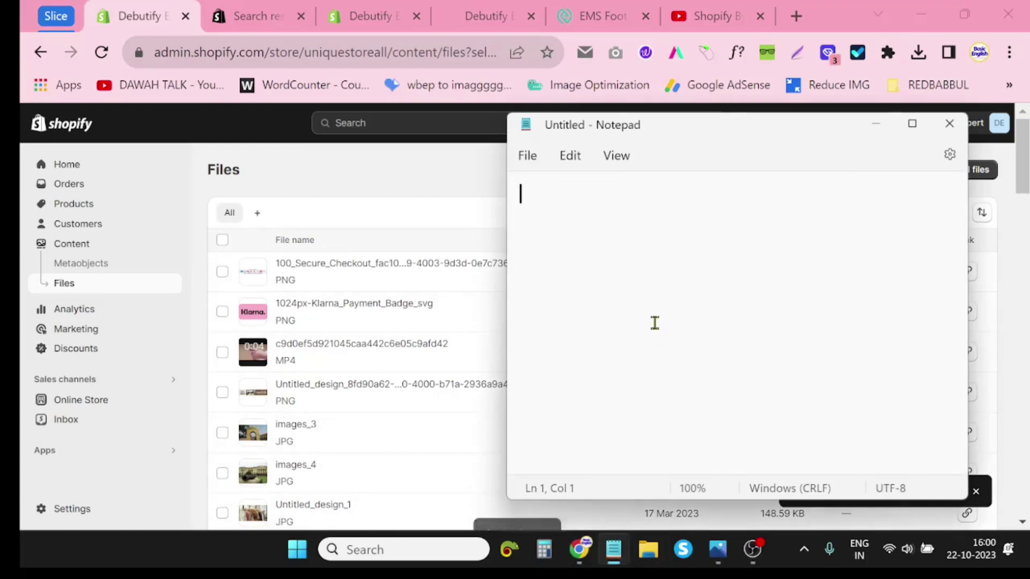
pyautogui.rightClick(656, 323)
pyautogui.click(707, 128)
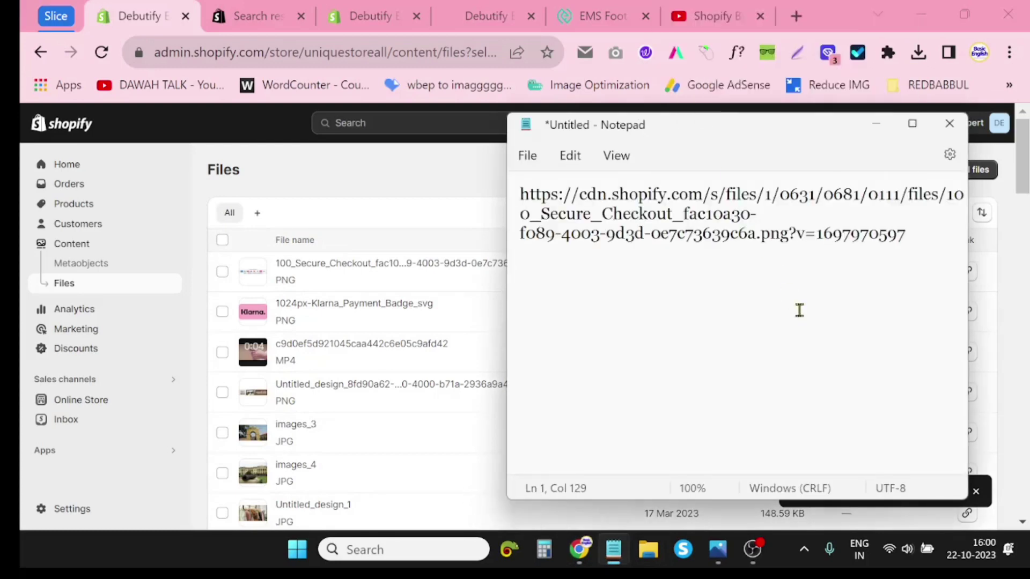
pyautogui.click(912, 124)
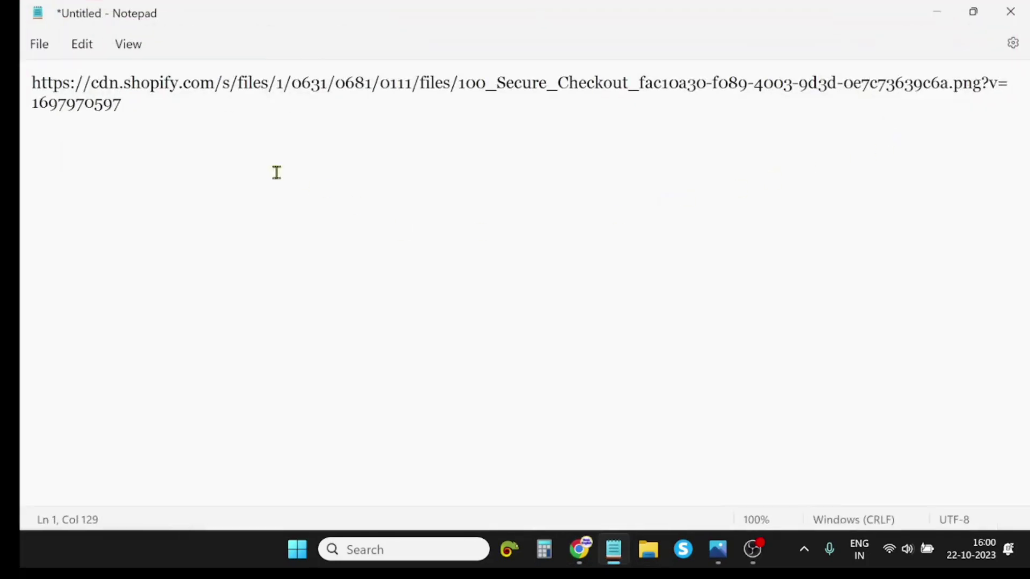
pyautogui.click(932, 20)
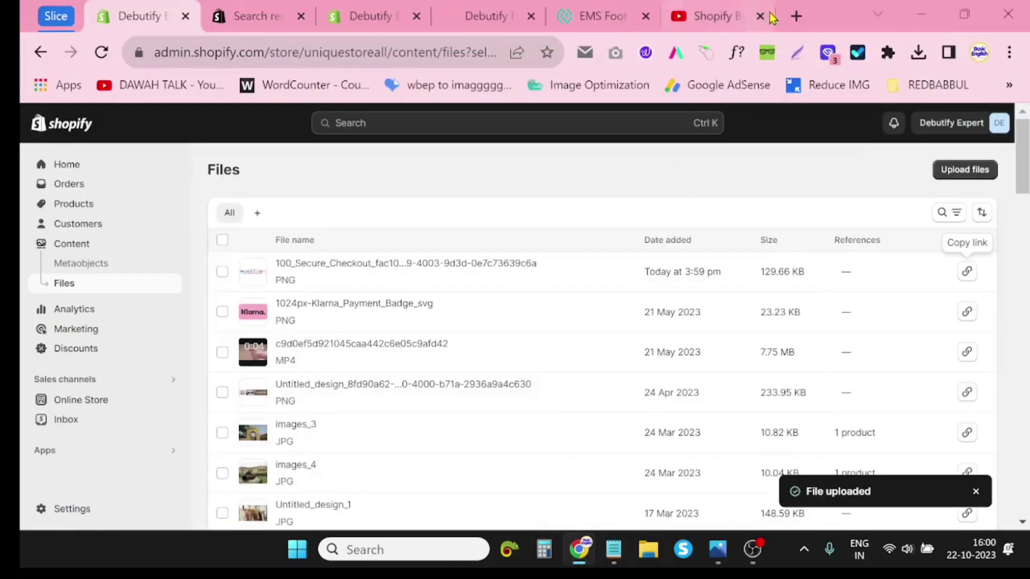
# - Open Trust badge code.txt from the desktop's ALL > AAA+DEBUTIFY+AAA > AAAADebutifyStores > Code folder and maximize it
pyautogui.click(921, 15)
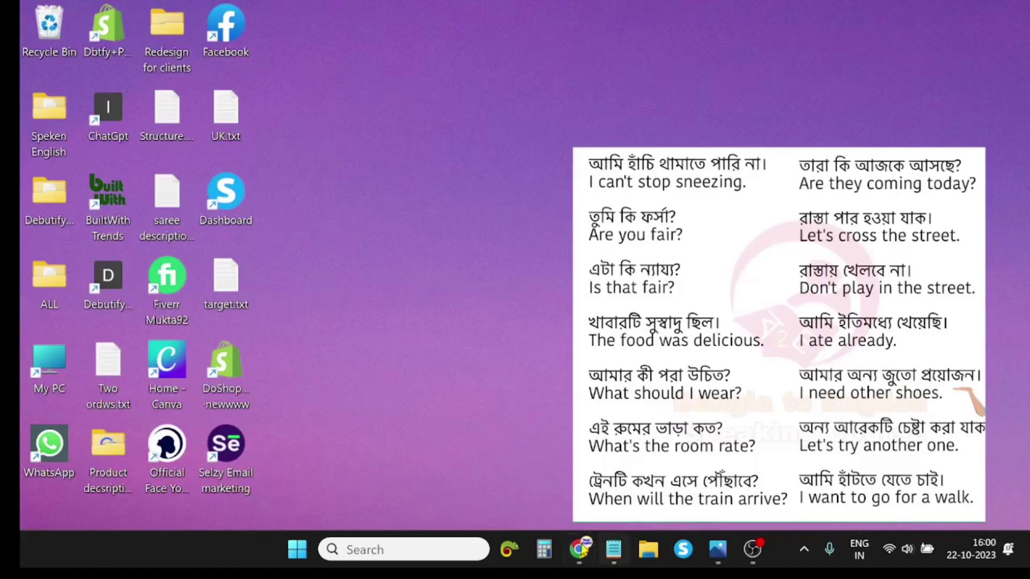
pyautogui.doubleClick(49, 279)
pyautogui.click(223, 158)
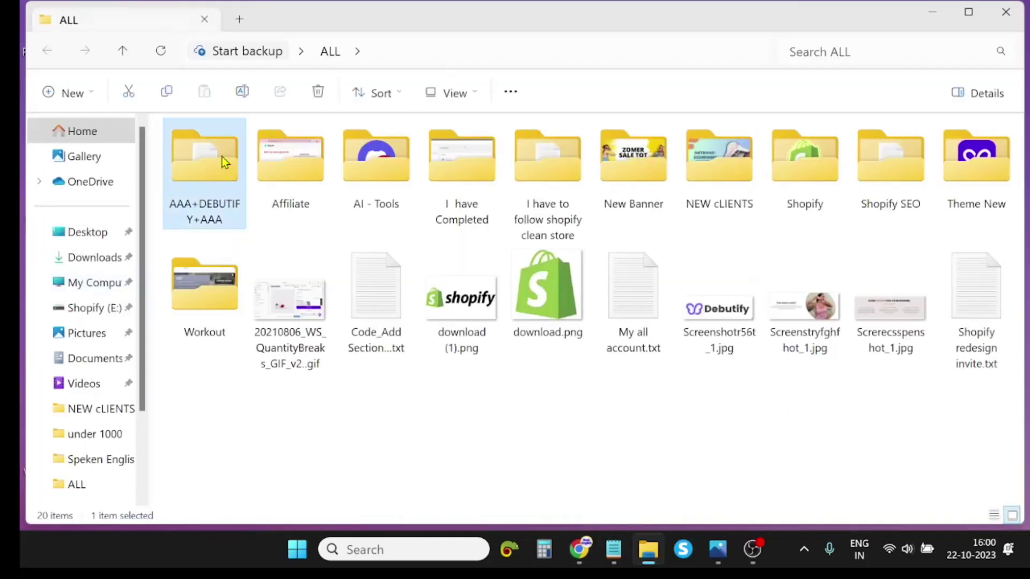
pyautogui.doubleClick(220, 196)
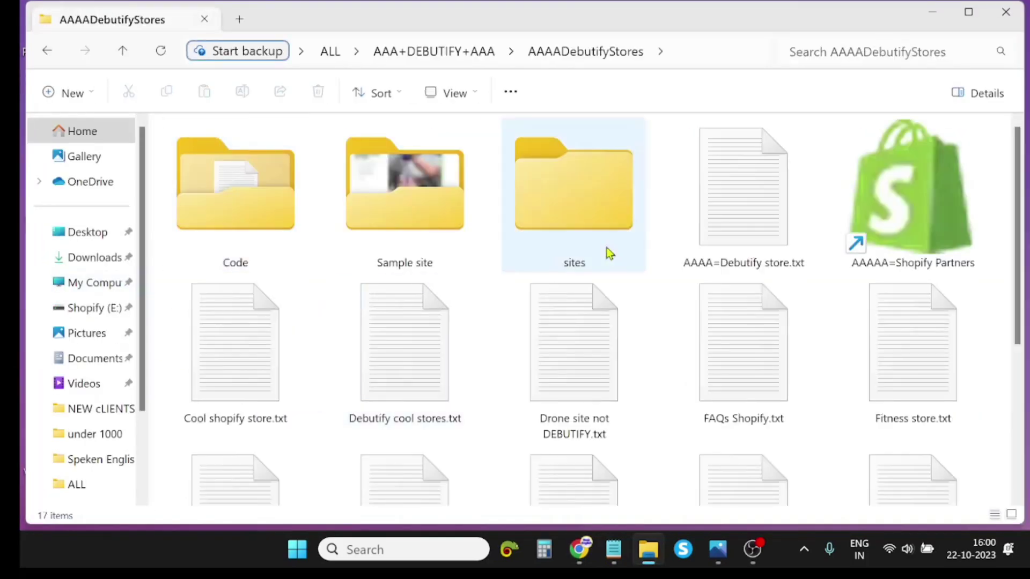
pyautogui.doubleClick(255, 246)
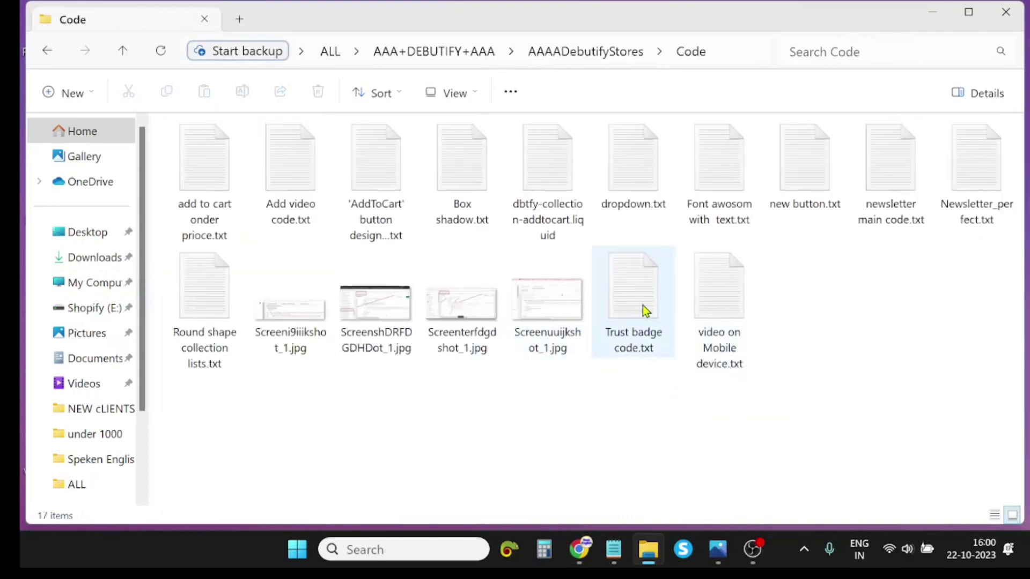
pyautogui.doubleClick(656, 324)
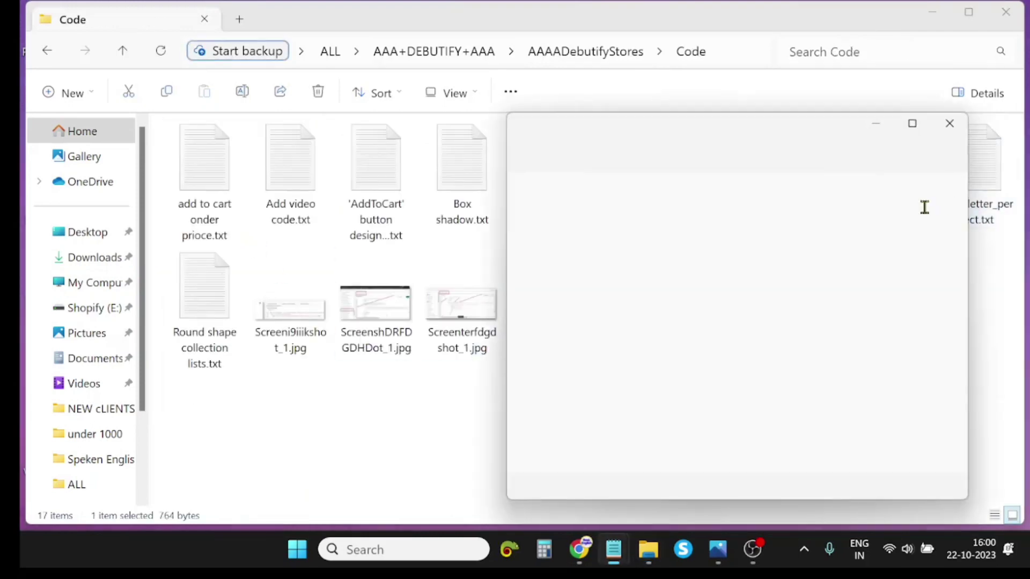
pyautogui.click(914, 124)
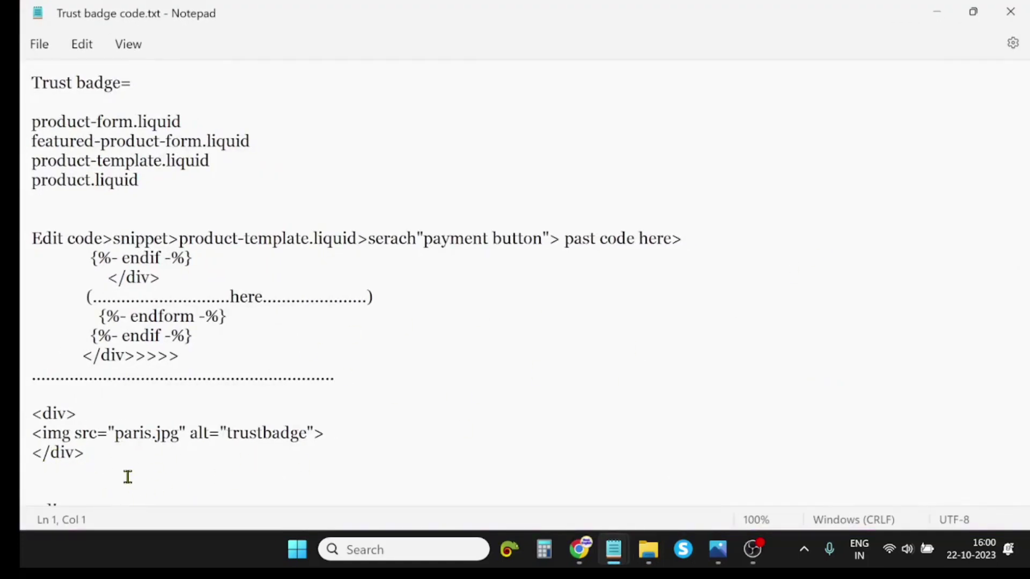
# - Copy the div block containing the "paris.jpg" image tag with the alt text "trustbadge" from the code notes
pyautogui.click(86, 455)
pyautogui.moveTo(86, 455); pyautogui.dragTo(29, 417)
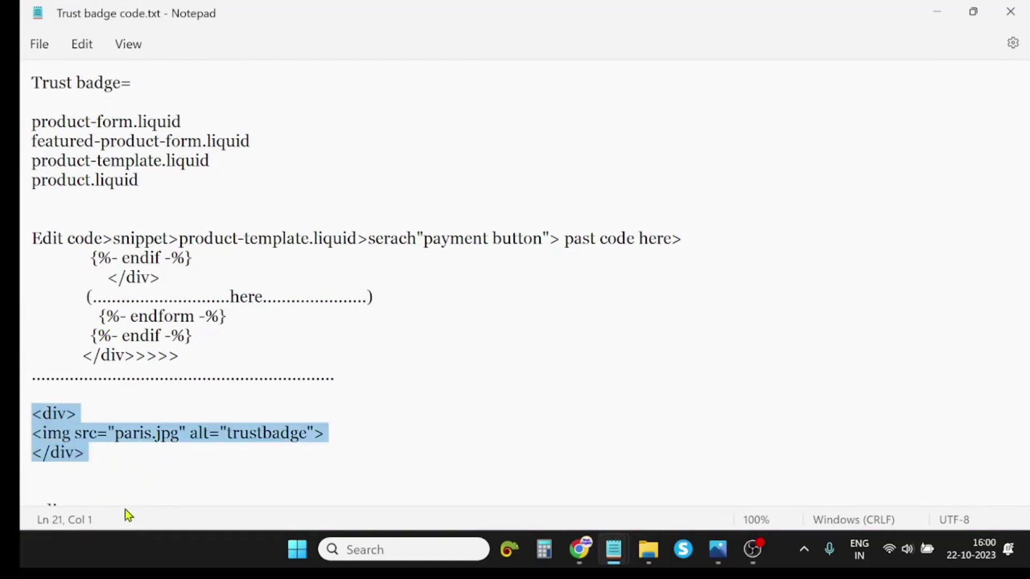
pyautogui.write('c')
pyautogui.rightClick(170, 424)
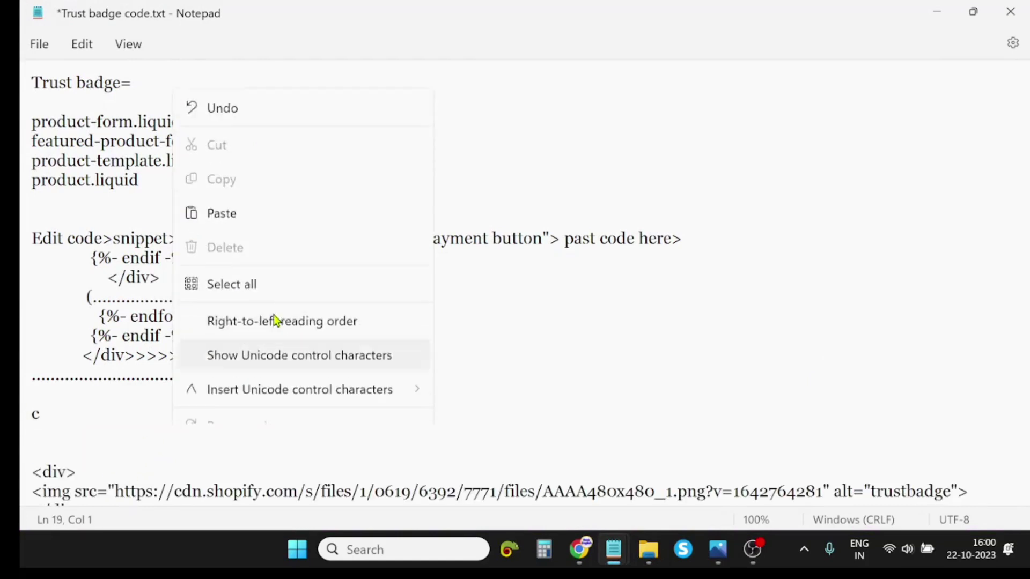
pyautogui.click(244, 85)
pyautogui.hotkey('ctrl', 'c')
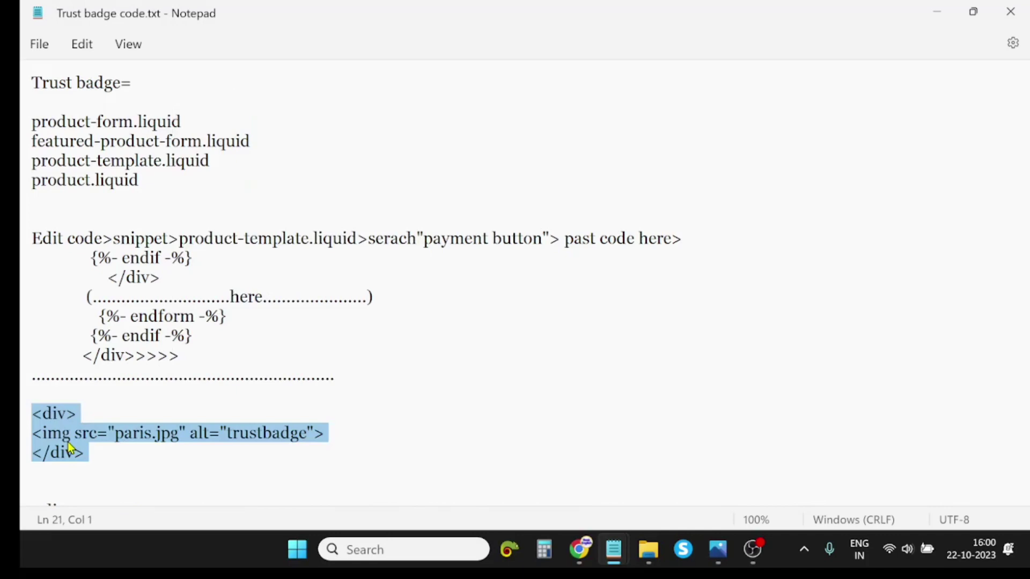
# - Close the code notes and paste the copied div block a few blank lines below the image link in the untitled note
pyautogui.click(1011, 11)
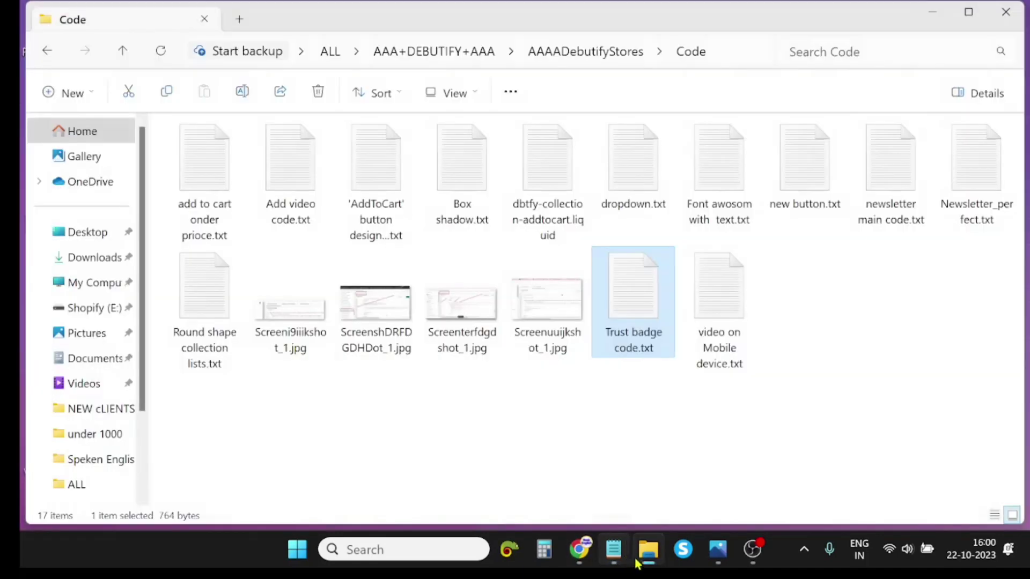
pyautogui.click(615, 551)
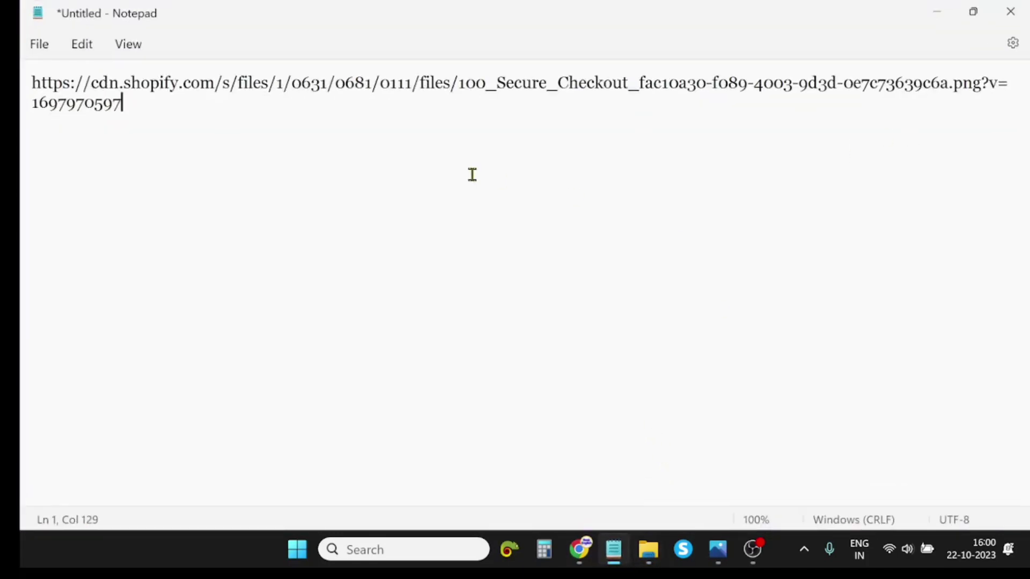
pyautogui.press('Return')
pyautogui.press('Return')
pyautogui.press('Return')
pyautogui.press('Return')
pyautogui.press('Return')
pyautogui.hotkey('ctrl', 'v')
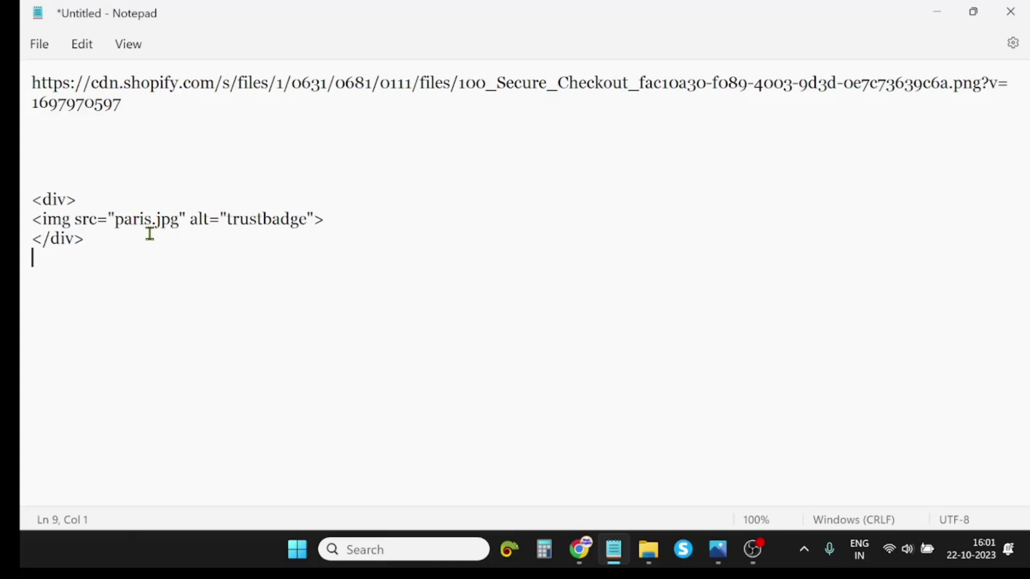
# - Remove the "paris.jpg" placeholder from between the quotes of the img src attribute
pyautogui.moveTo(180, 219); pyautogui.dragTo(114, 226)
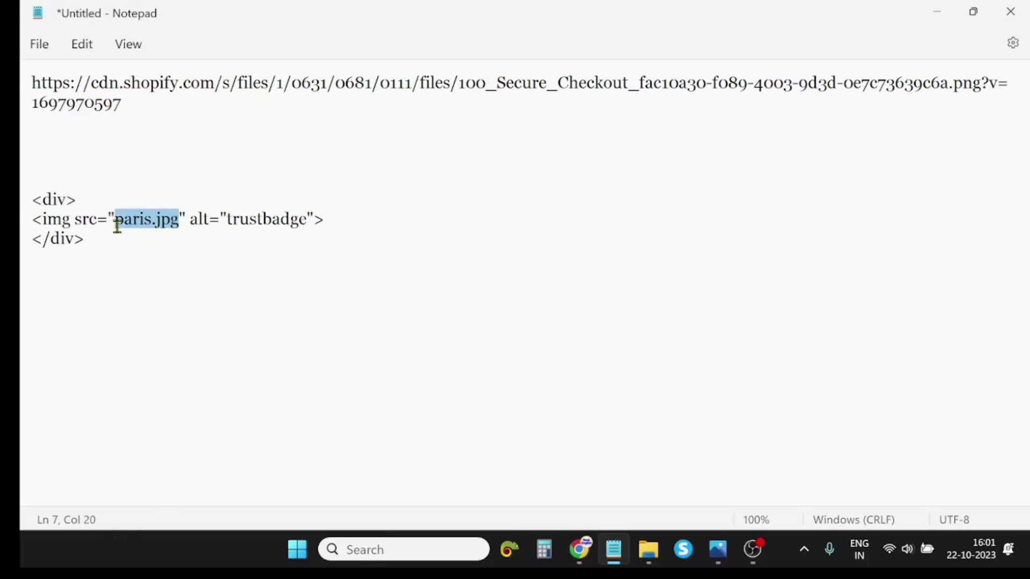
pyautogui.click(180, 227)
pyautogui.write('\\\\')
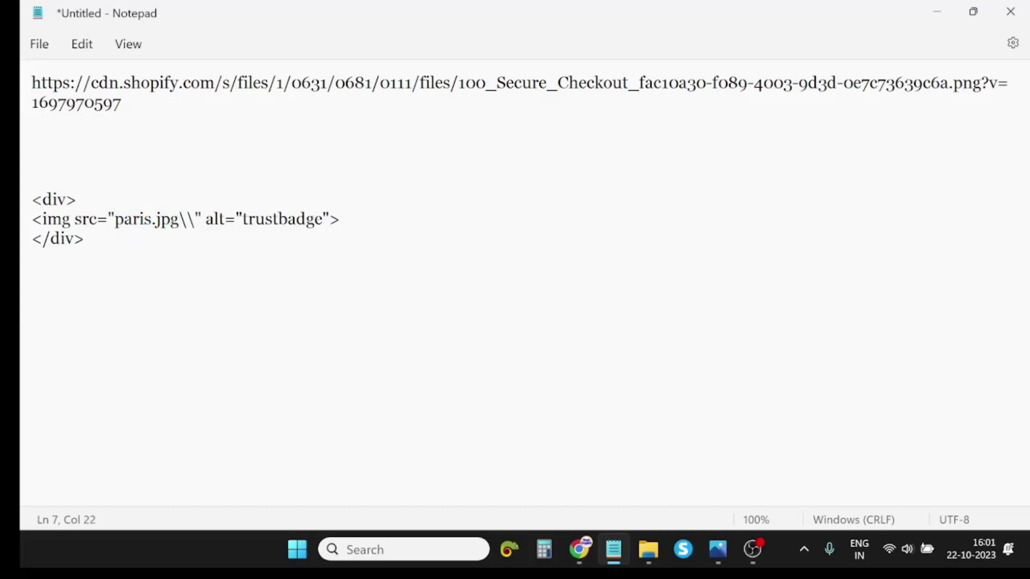
pyautogui.press('BackSpace')
pyautogui.press('BackSpace')
pyautogui.press('BackSpace')
pyautogui.press('BackSpace')
pyautogui.press('BackSpace')
pyautogui.press('BackSpace')
pyautogui.press('BackSpace')
pyautogui.press('BackSpace')
pyautogui.press('BackSpace')
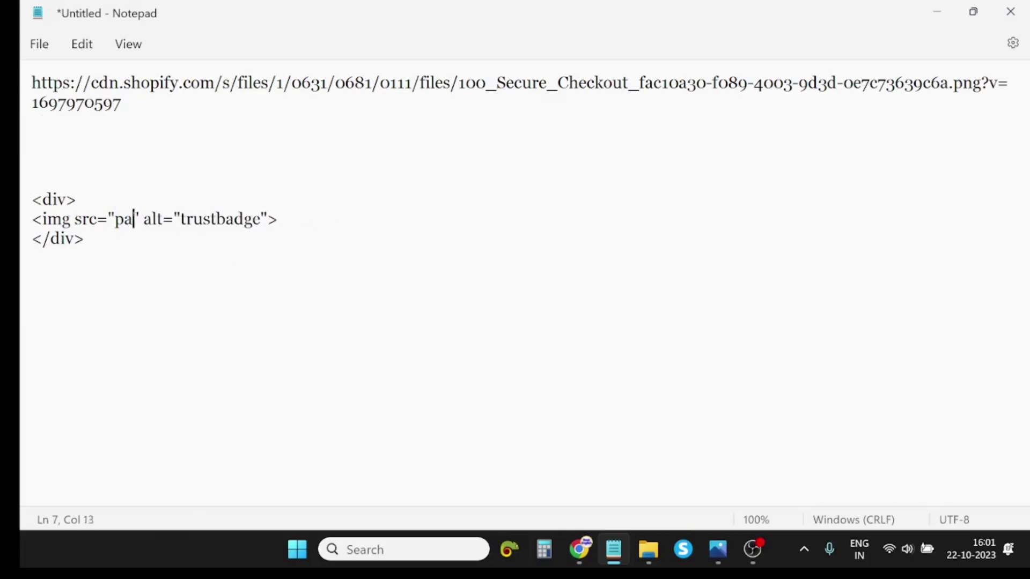
pyautogui.press('BackSpace')
pyautogui.press('BackSpace')
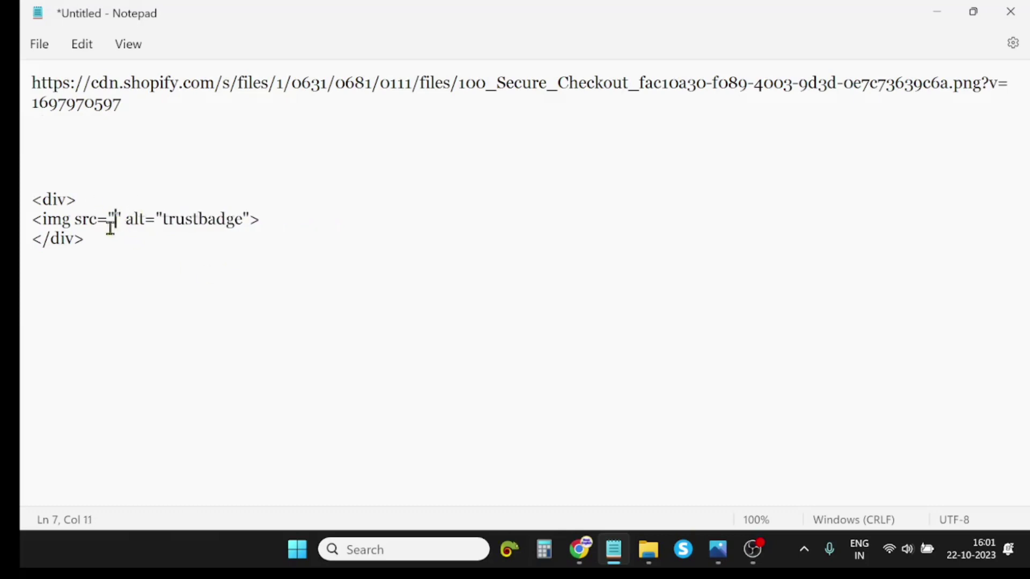
# - Copy the 100_Secure_Checkout image link and paste it between the empty quotes of the img src attribute
pyautogui.moveTo(134, 102); pyautogui.dragTo(21, 90)
pyautogui.hotkey('ctrl', 'c')
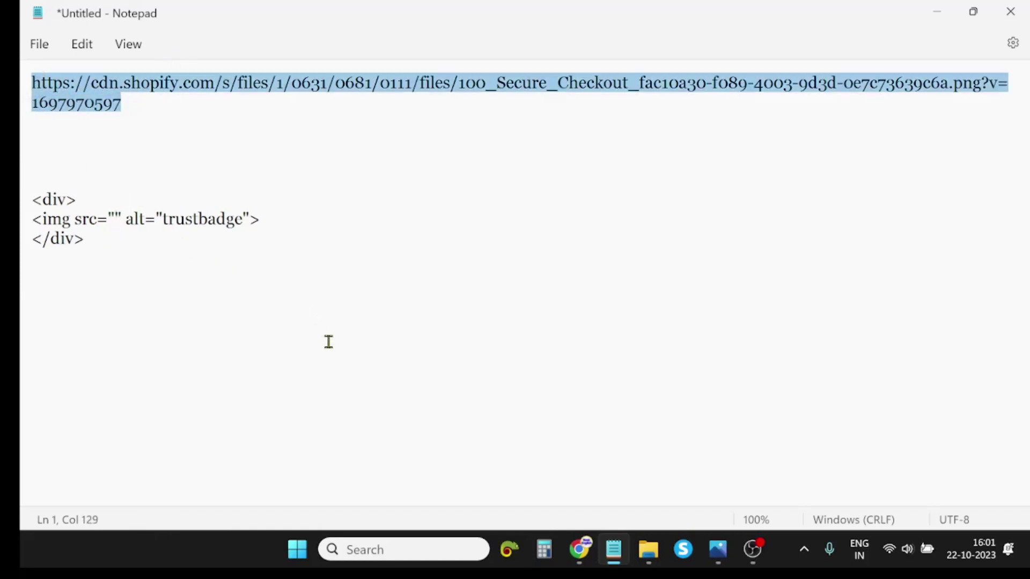
pyautogui.click(116, 218)
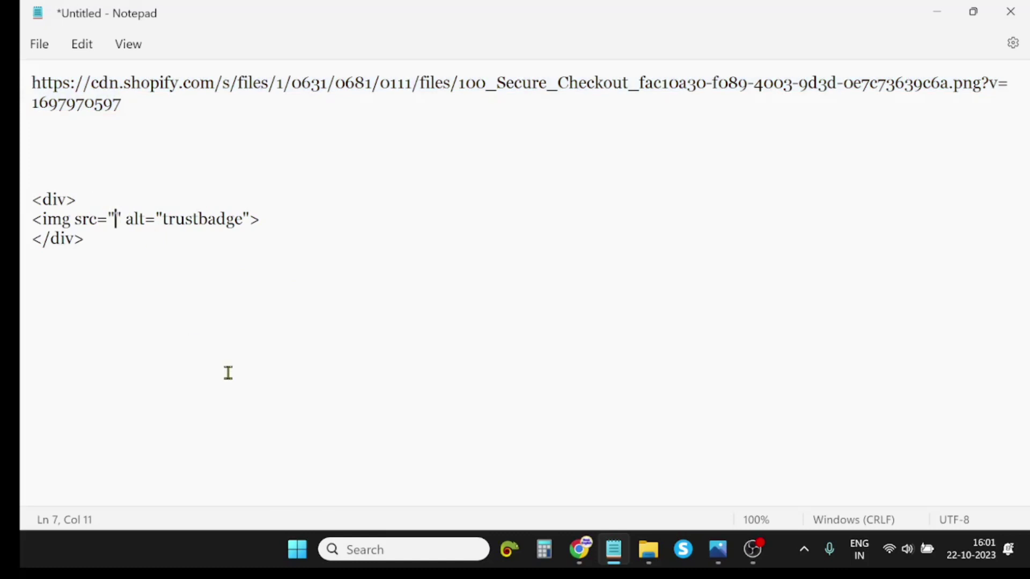
pyautogui.hotkey('ctrl', 'v')
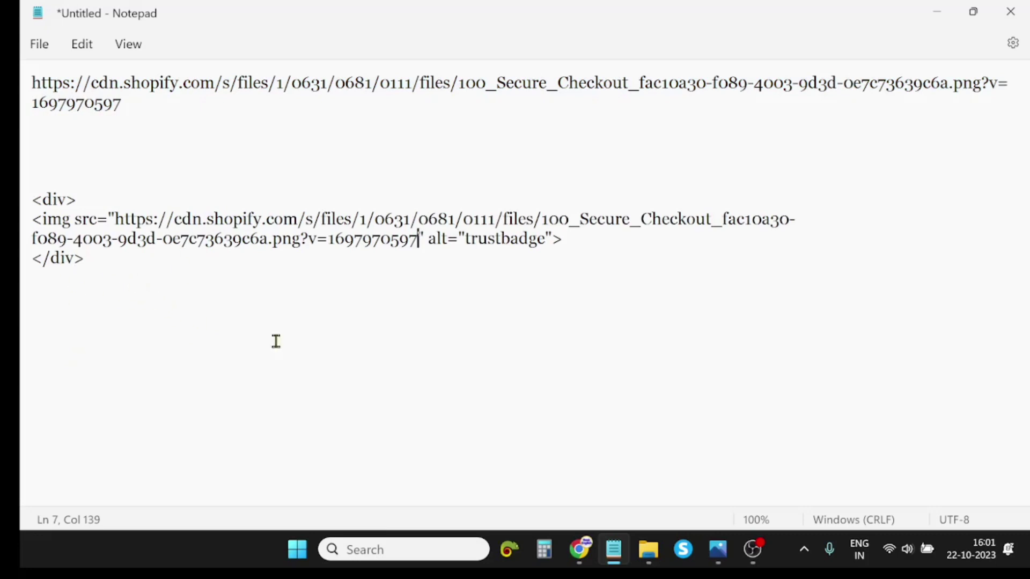
# - Switch to Chrome and close the app store search, EMS Foot and YouTube tabs
pyautogui.click(572, 565)
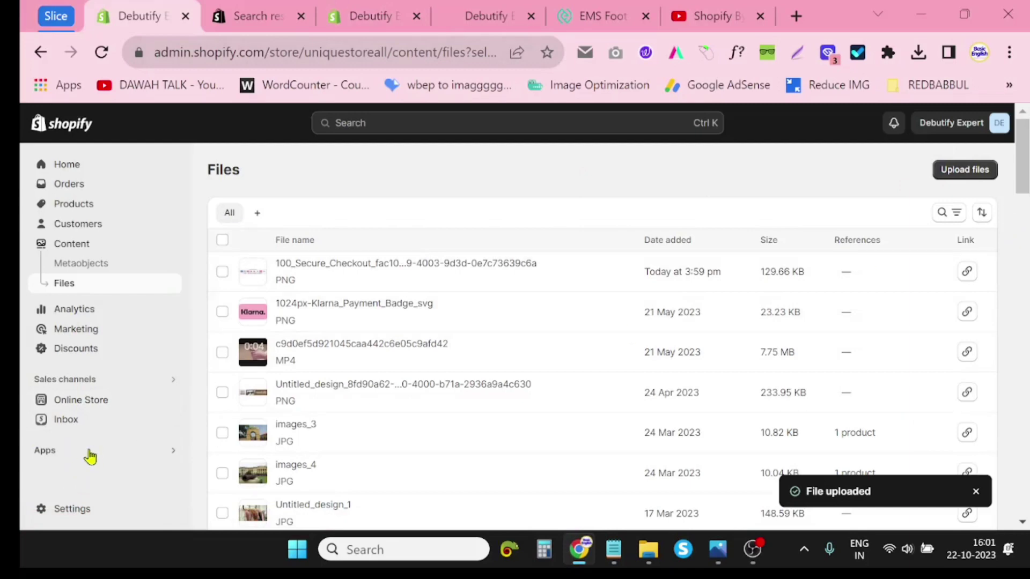
pyautogui.click(255, 7)
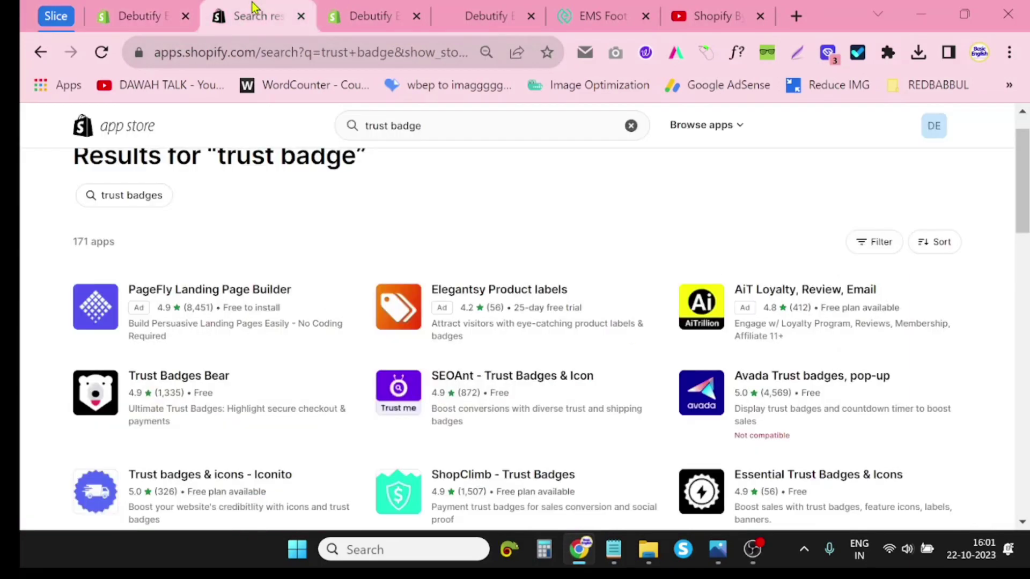
pyautogui.click(300, 17)
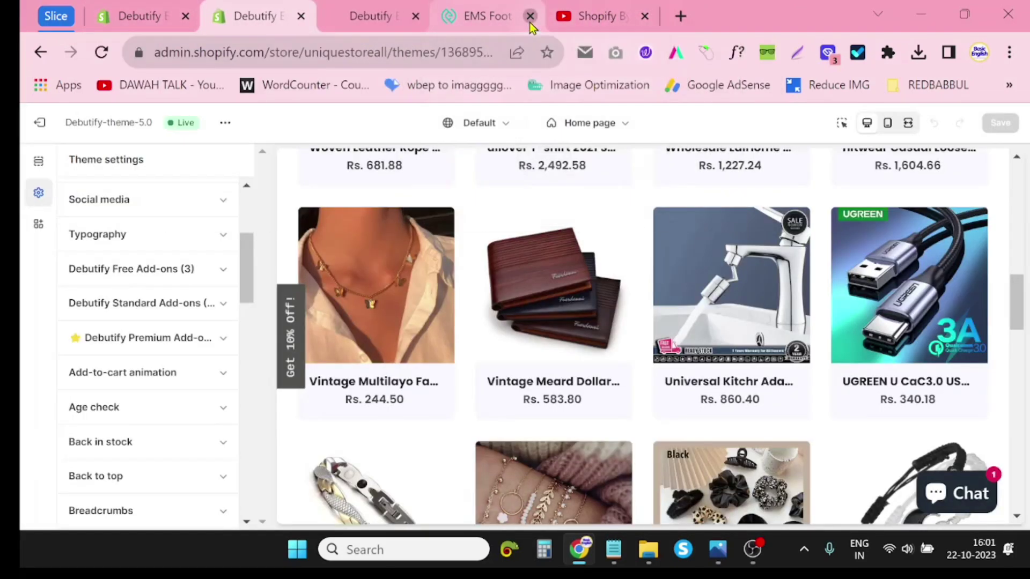
pyautogui.click(530, 16)
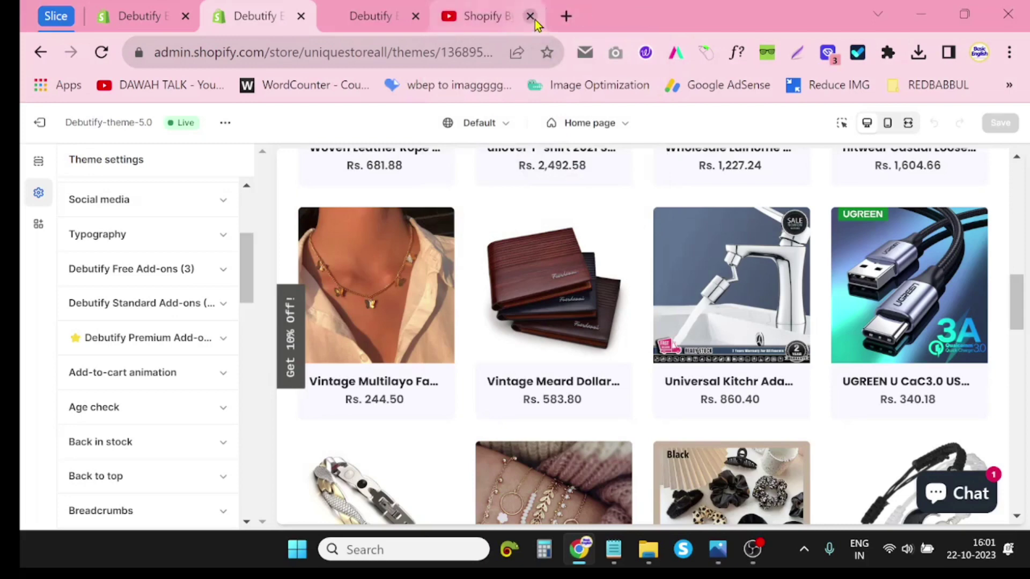
pyautogui.click(530, 16)
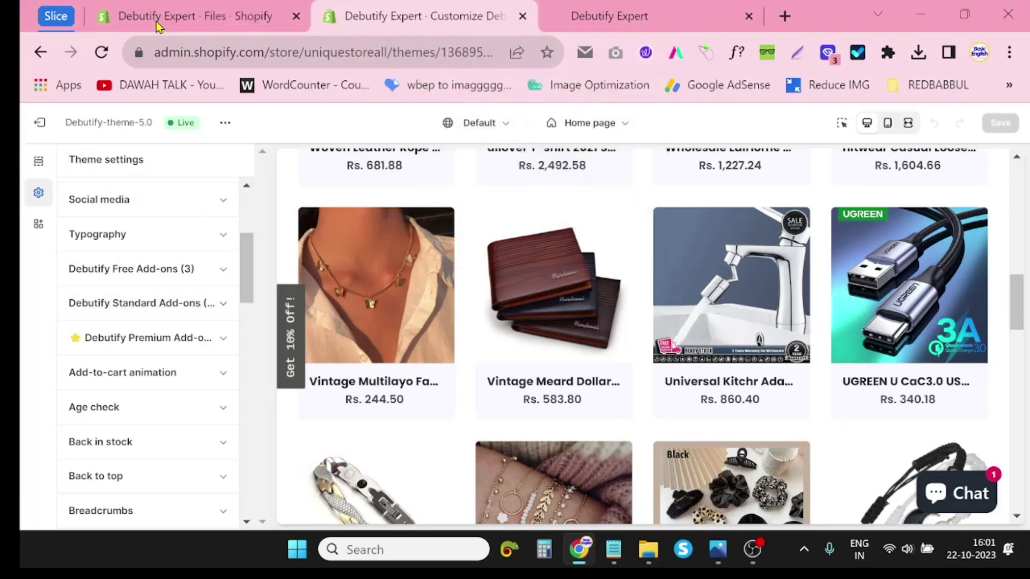
# - Go to the online store's themes and duplicate the current Debutify-theme-5.0 as a backup
pyautogui.click(160, 24)
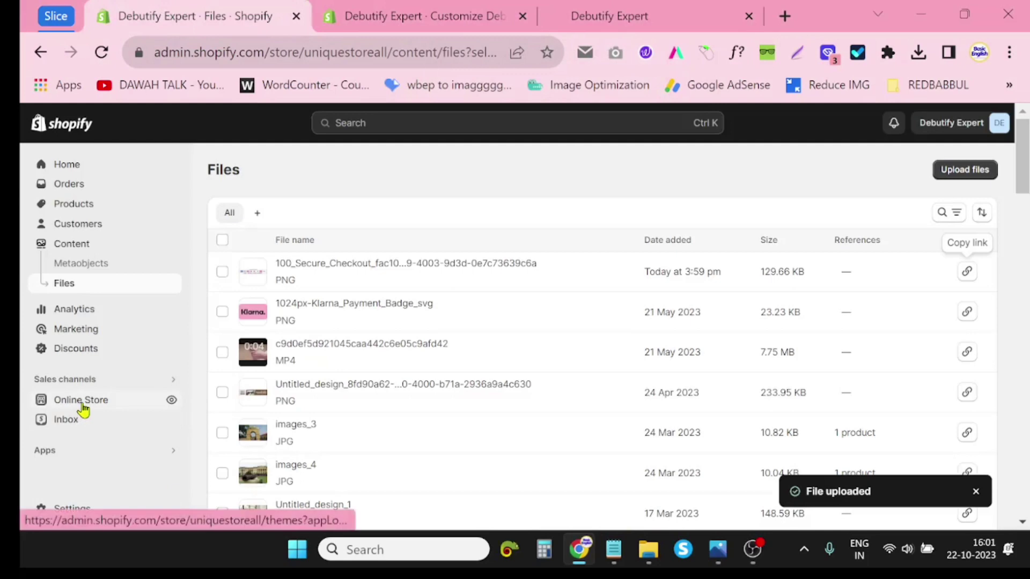
pyautogui.click(122, 406)
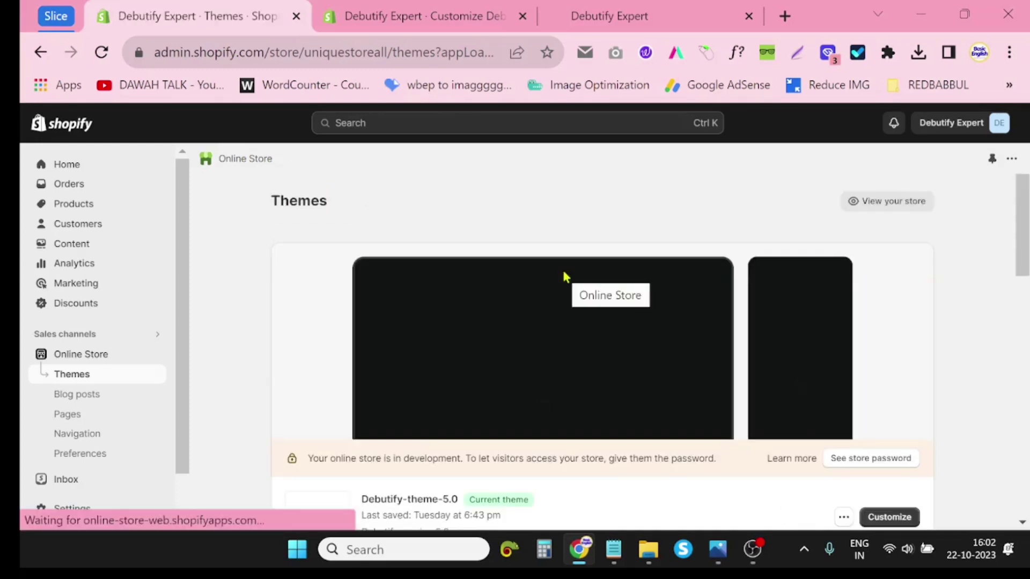
pyautogui.scroll(-3, 536, 333)
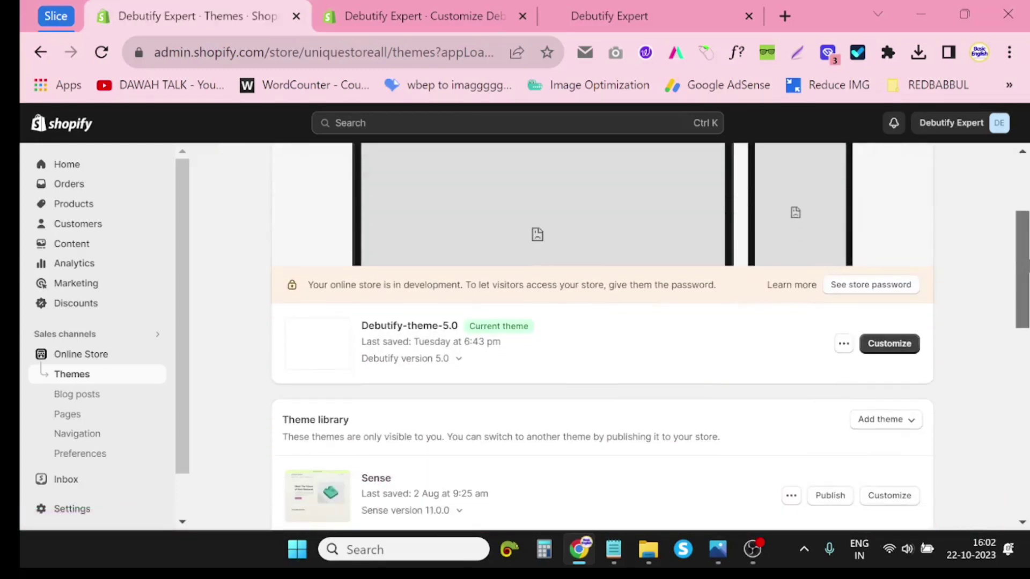
pyautogui.click(846, 349)
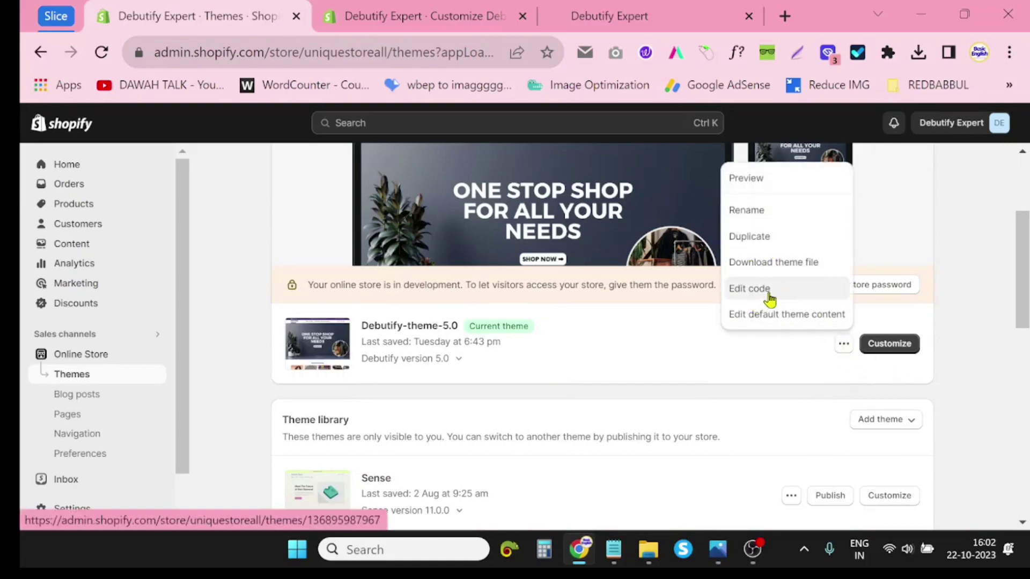
pyautogui.click(969, 379)
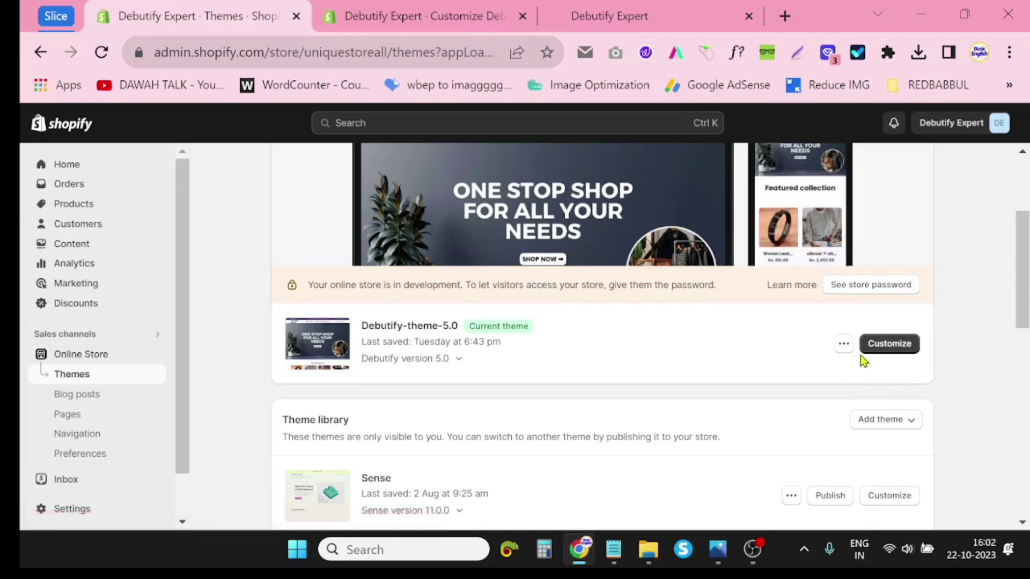
pyautogui.click(843, 347)
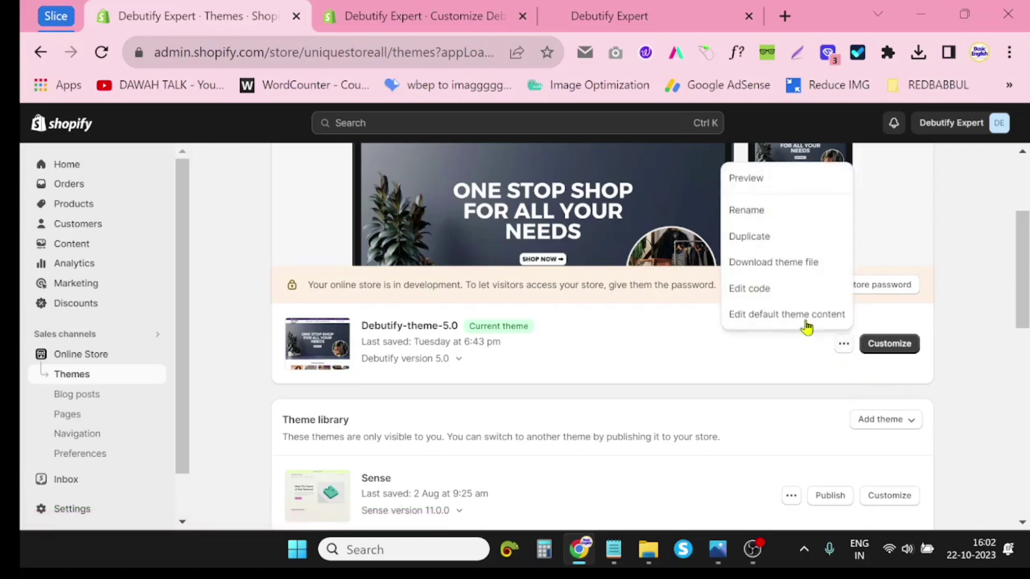
pyautogui.click(749, 239)
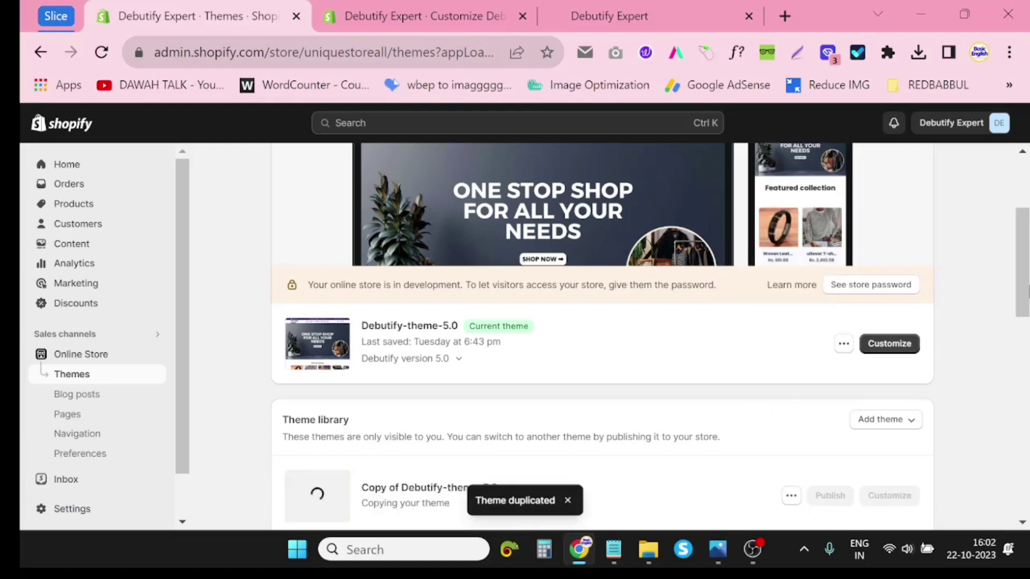
# - Open the code editor for the current Debutify-theme-5.0, not for its copy
pyautogui.scroll(-3, 486, 366)
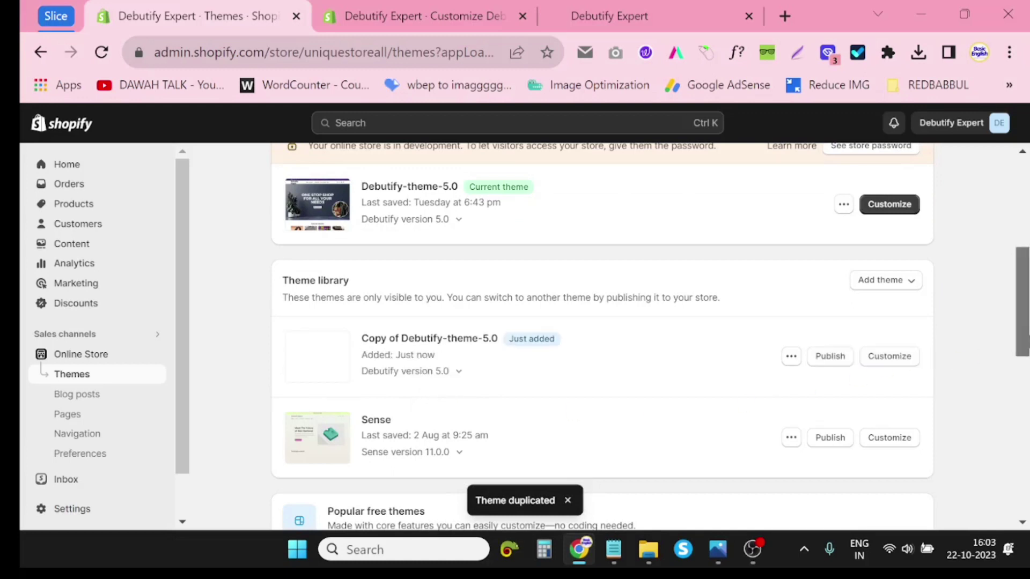
pyautogui.scroll(3, 830, 364)
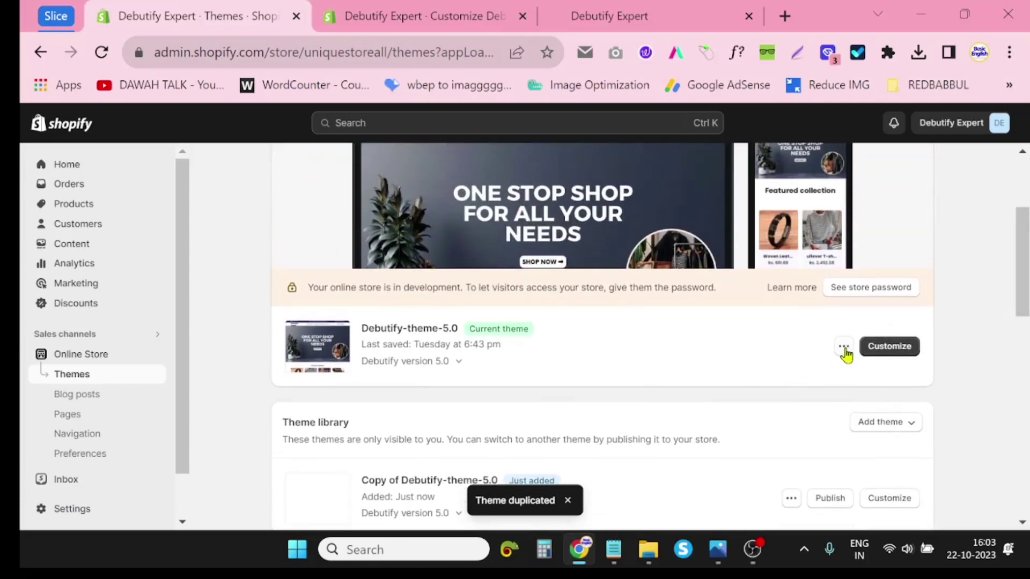
pyautogui.click(845, 349)
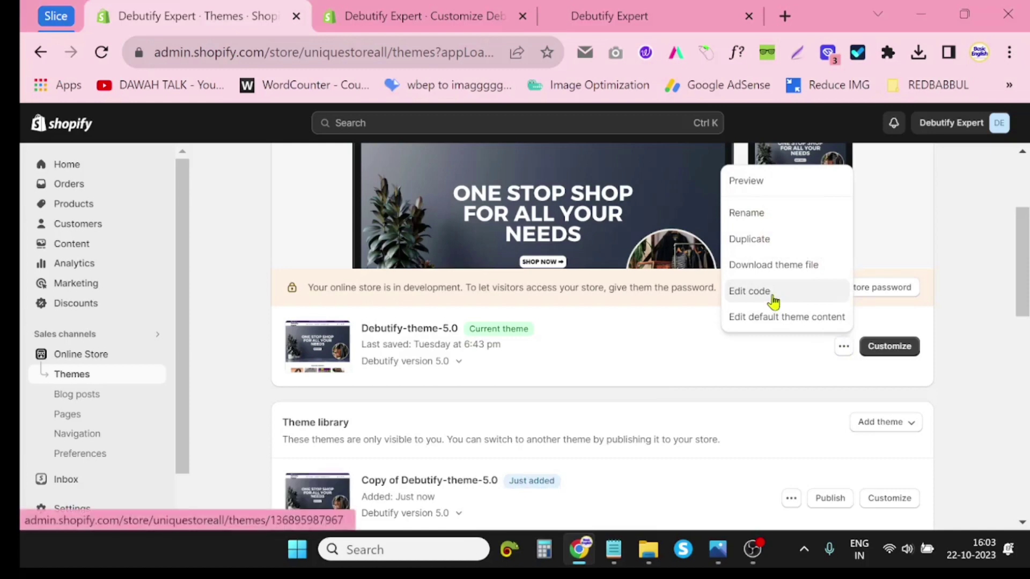
pyautogui.click(775, 298)
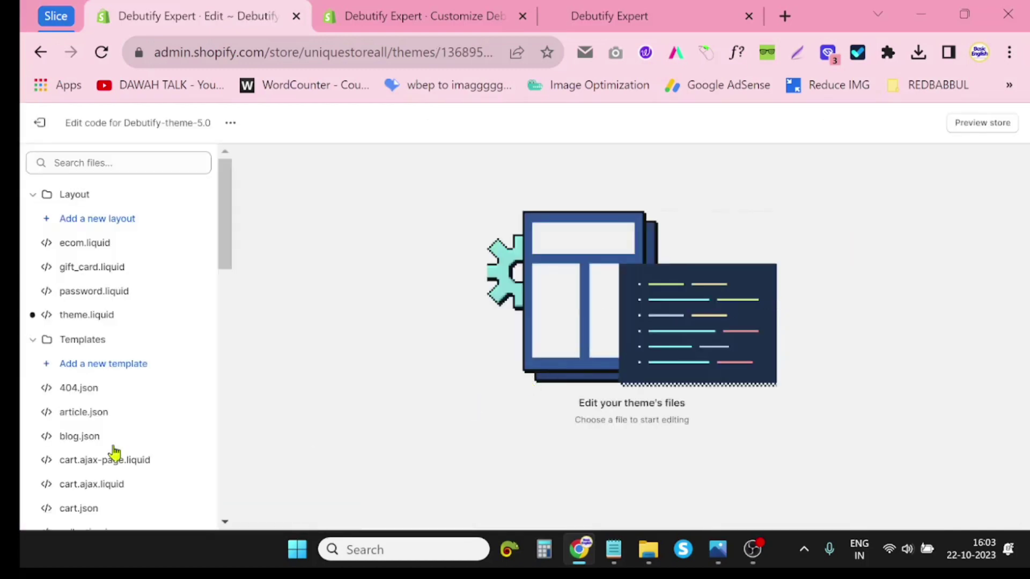
# - Search the theme files for "product" and open product-template.liquid from the Sections folder
pyautogui.click(89, 163)
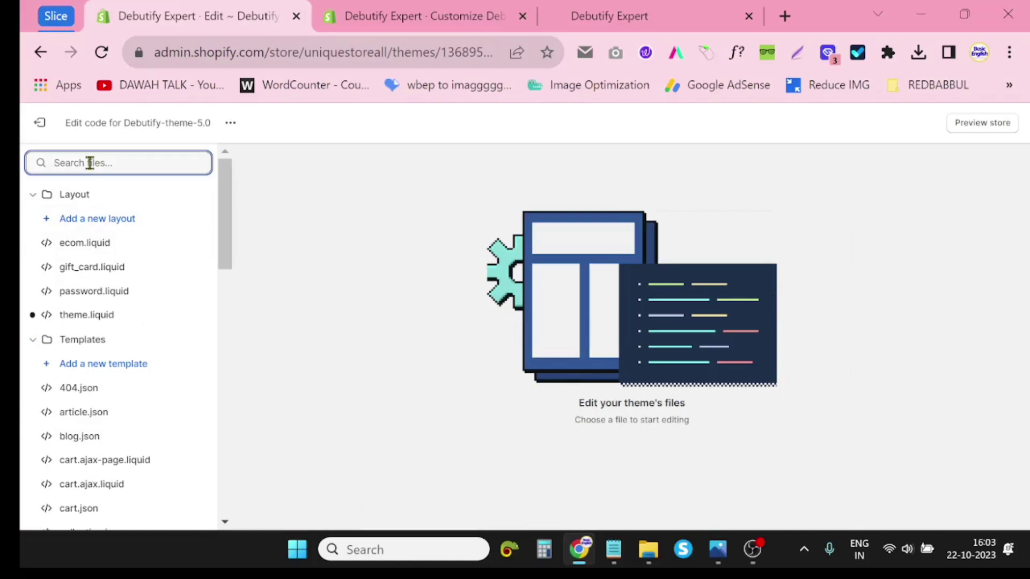
pyautogui.write('product')
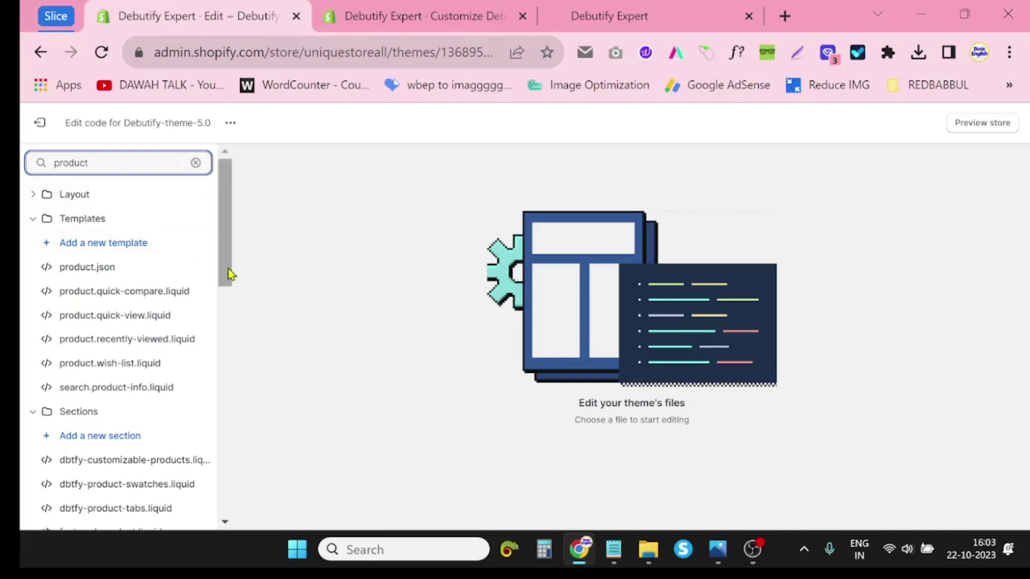
pyautogui.moveTo(227, 269); pyautogui.dragTo(224, 358)
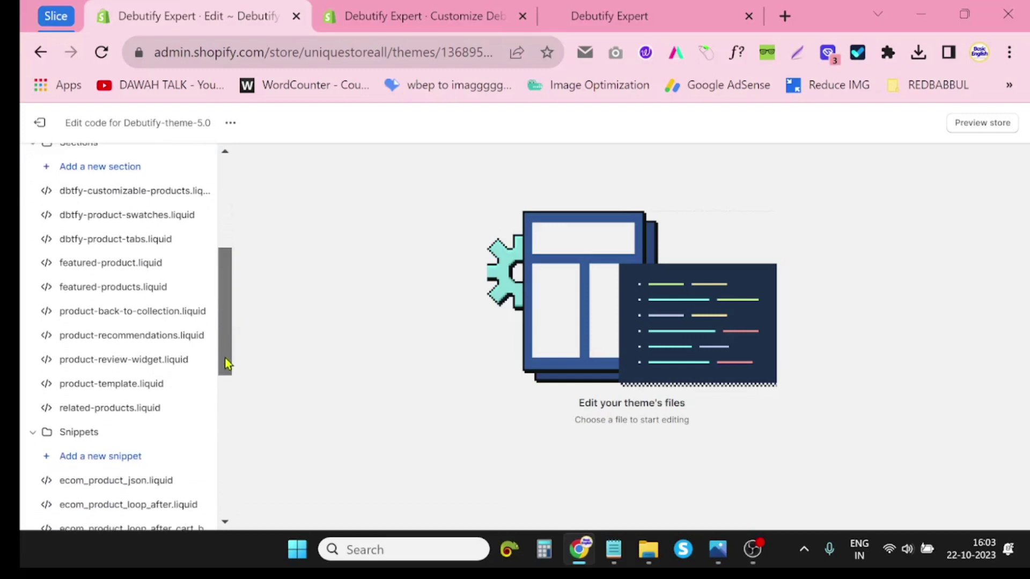
pyautogui.click(105, 383)
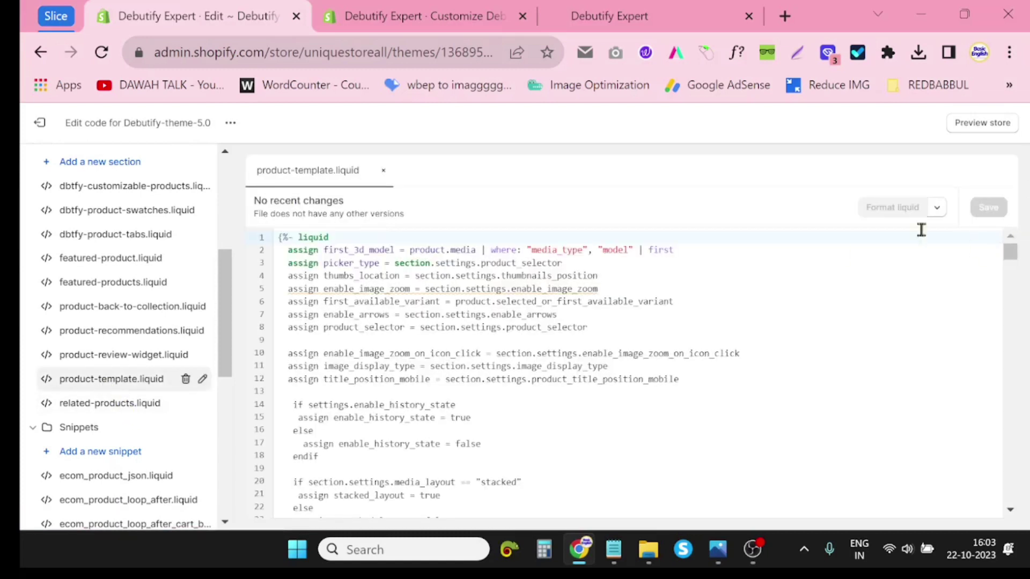
# - Copy the completed trust badge div block from the Notepad note and return to the theme code editor
pyautogui.click(613, 550)
pyautogui.click(146, 314)
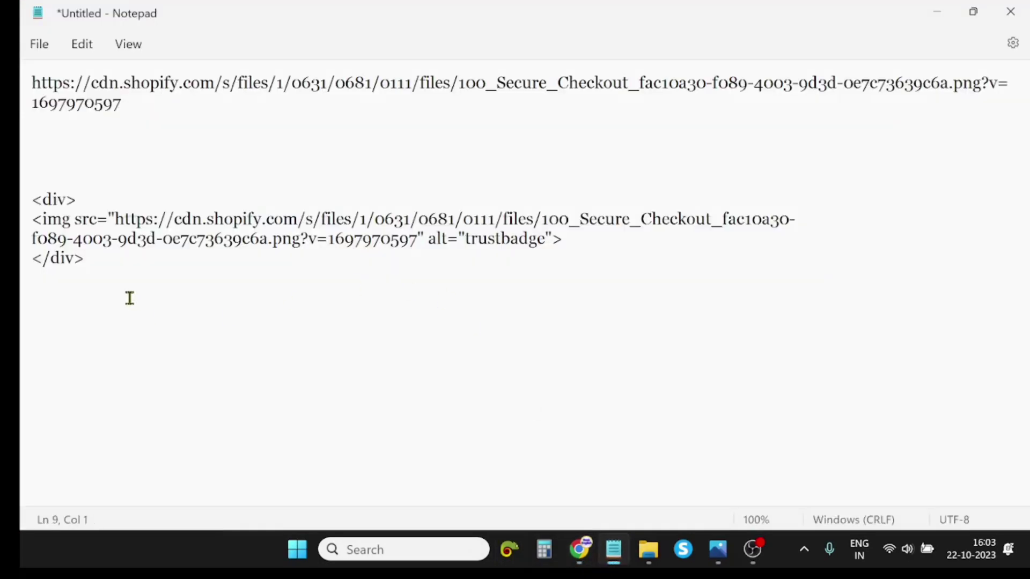
pyautogui.moveTo(129, 297); pyautogui.dragTo(20, 204)
pyautogui.rightClick(58, 244)
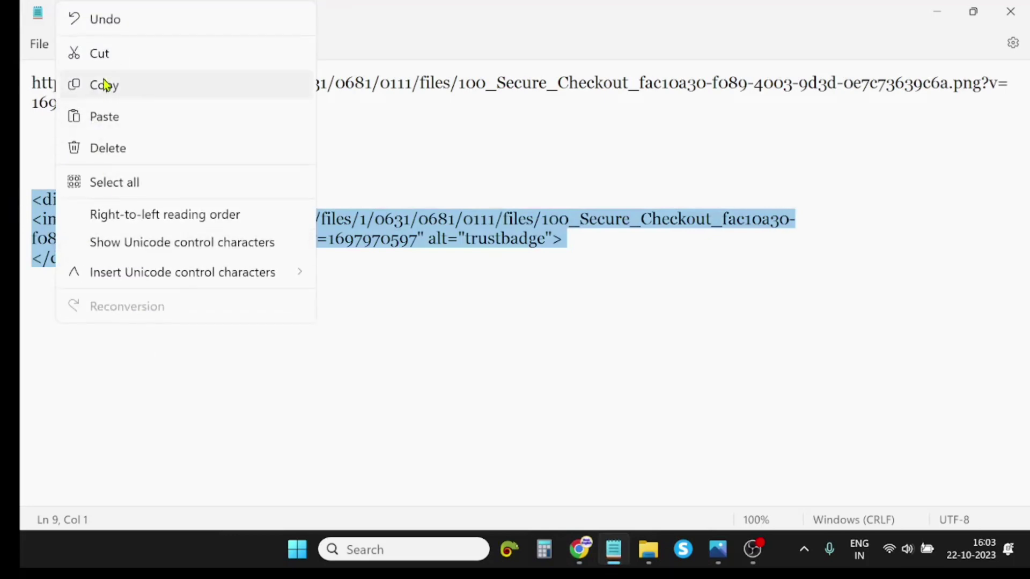
pyautogui.click(114, 96)
pyautogui.click(936, 15)
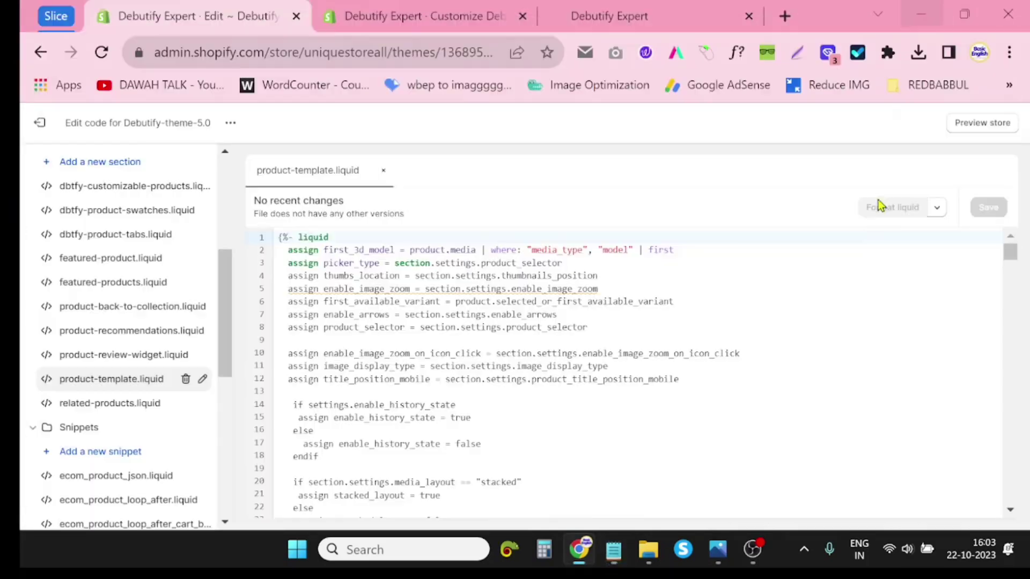
# - Look through the Sections product-template.liquid code for the markup of the Add to Cart button
pyautogui.scroll(-4, 1019, 271)
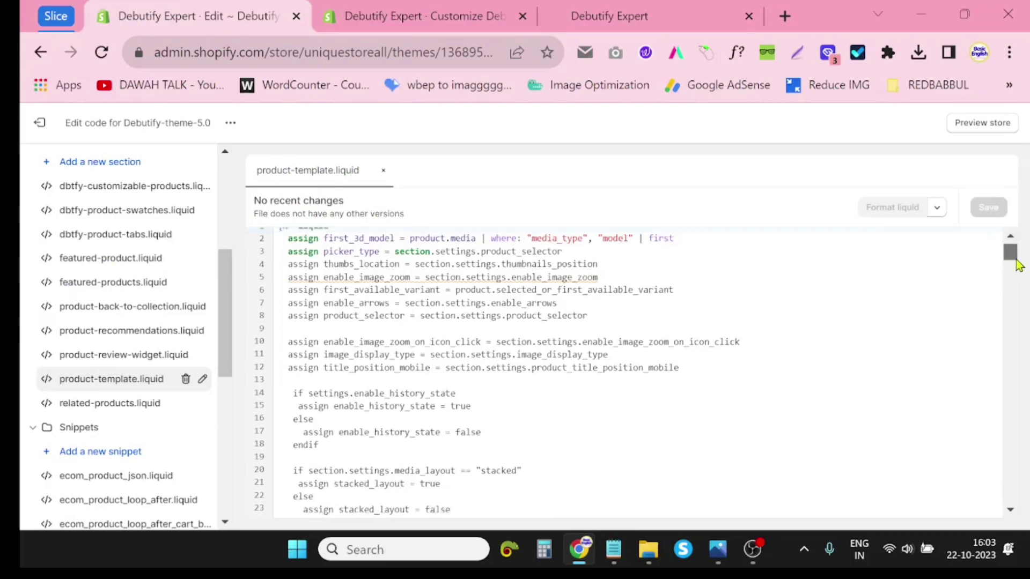
pyautogui.scroll(-6, 1022, 276)
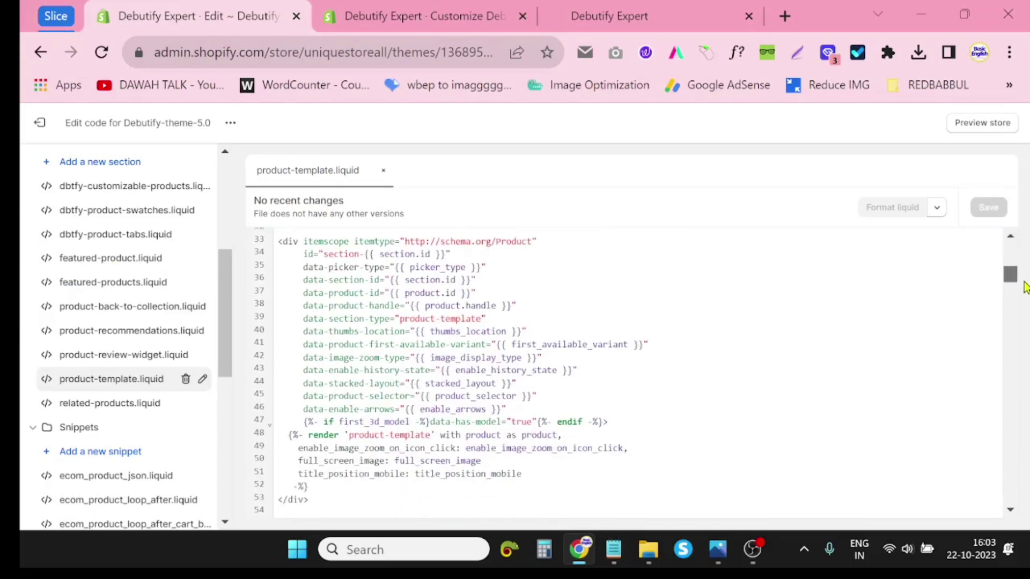
pyautogui.scroll(-1, 1028, 298)
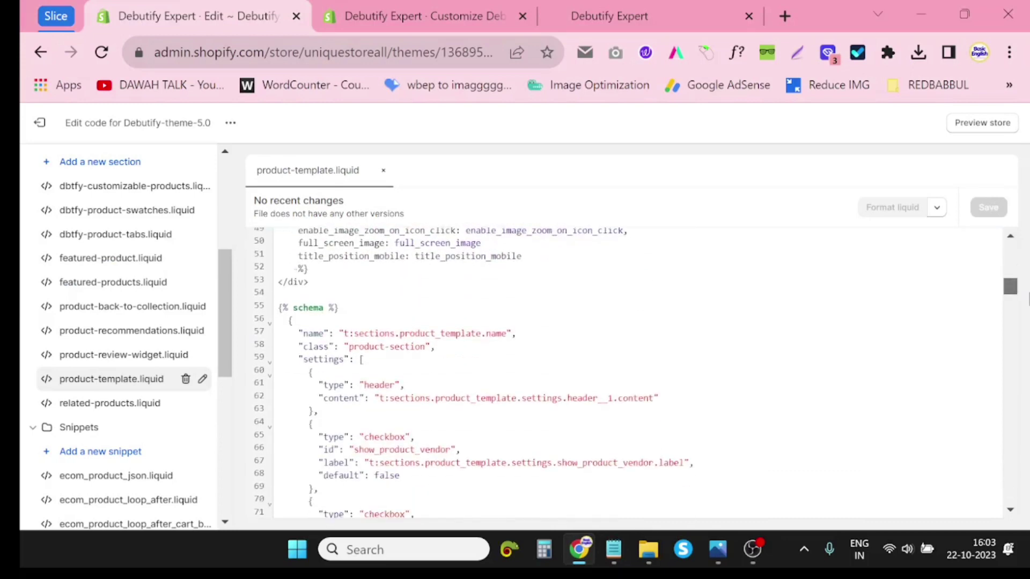
pyautogui.scroll(-2, 1029, 297)
# - Open the striped "ullover T-shirt 2021 Srping N" product page from the featured collection in the store preview
pyautogui.click(617, 10)
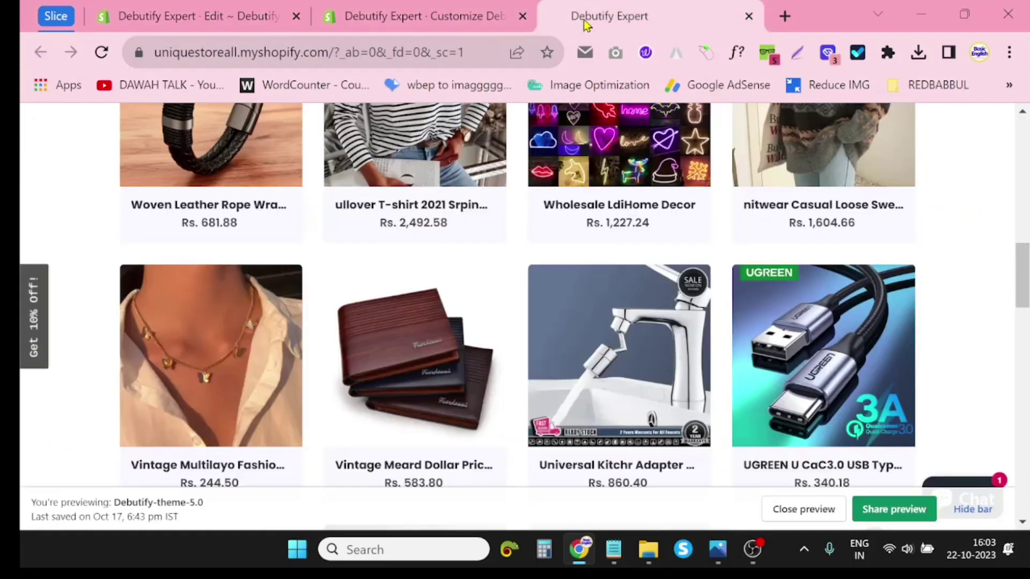
pyautogui.click(459, 11)
pyautogui.scroll(2, 1018, 301)
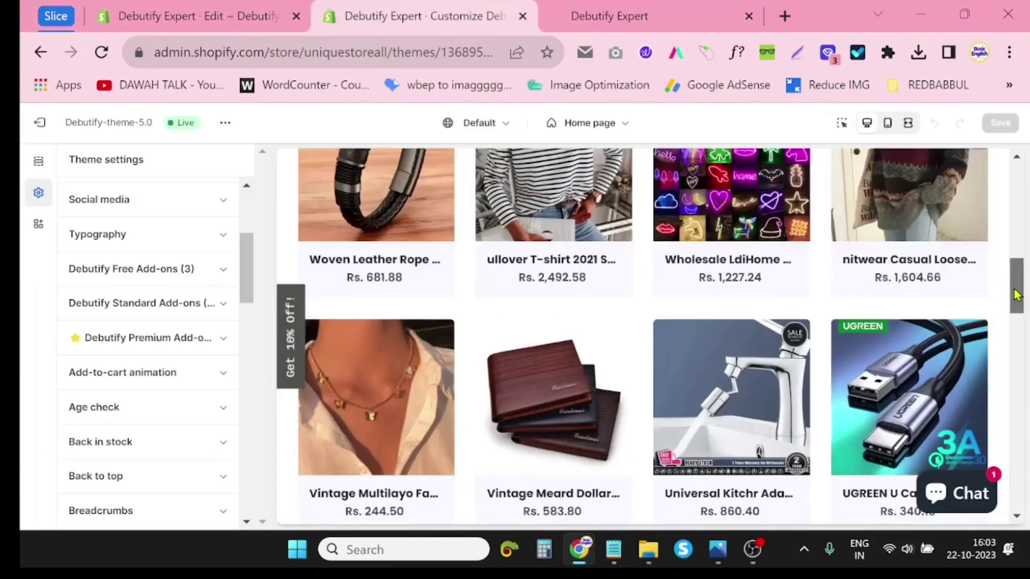
pyautogui.click(617, 16)
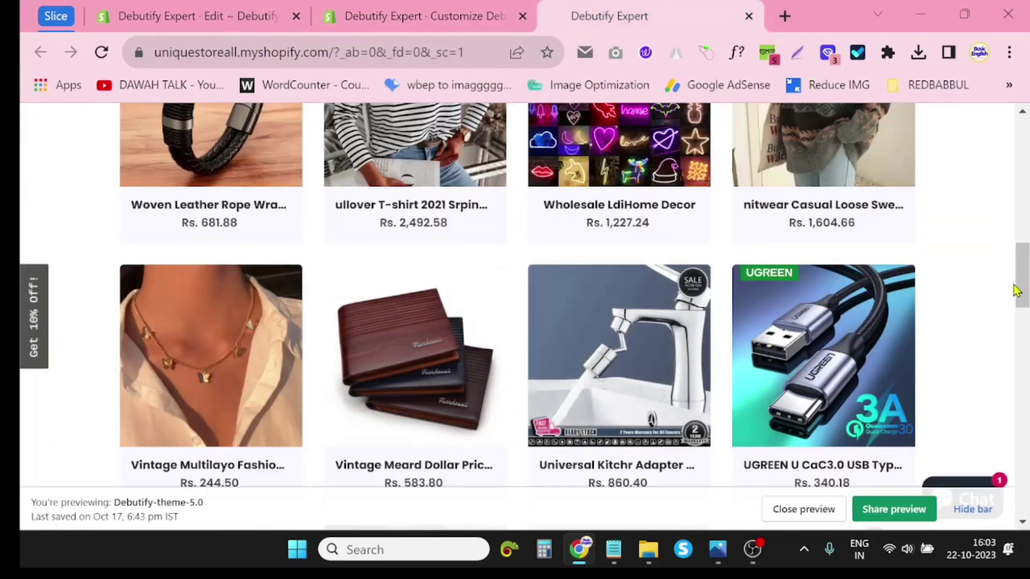
pyautogui.moveTo(719, 483); pyautogui.dragTo(107, 257)
pyautogui.scroll(4, 203, 400)
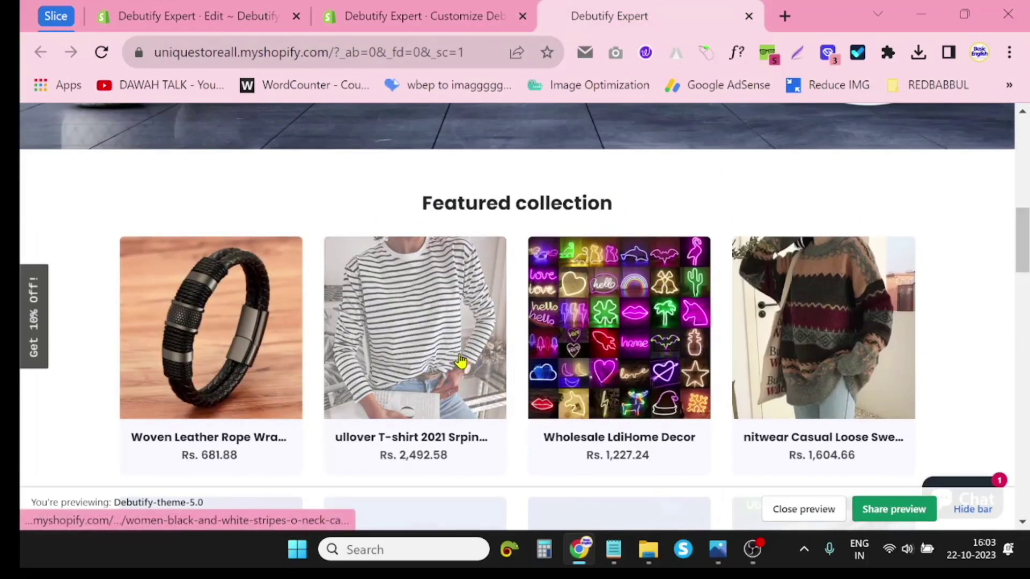
pyautogui.click(416, 370)
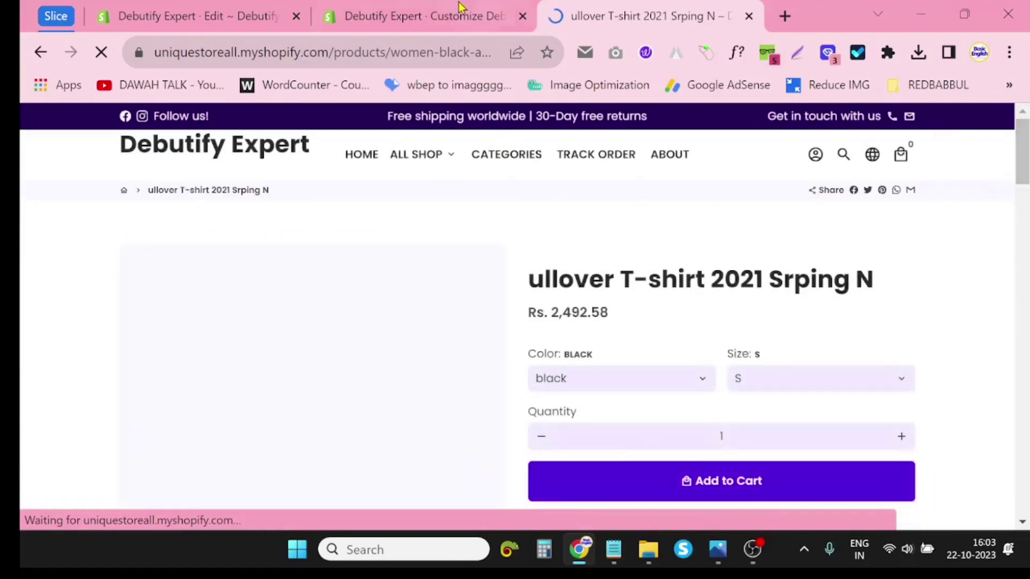
# - Open the same striped T-shirt product in the theme customizer and view the area around its Add to Cart button
pyautogui.click(432, 15)
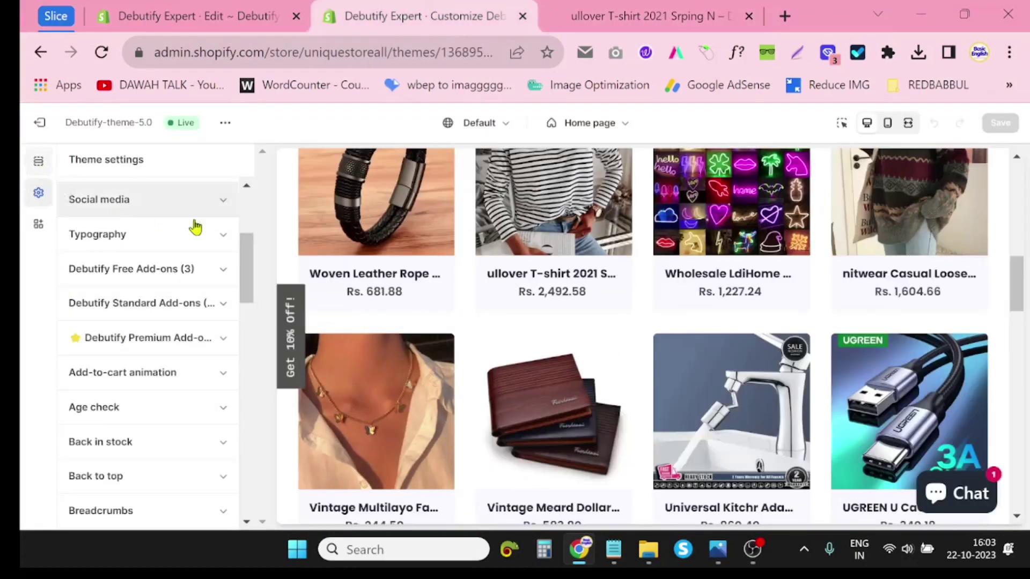
pyautogui.click(565, 221)
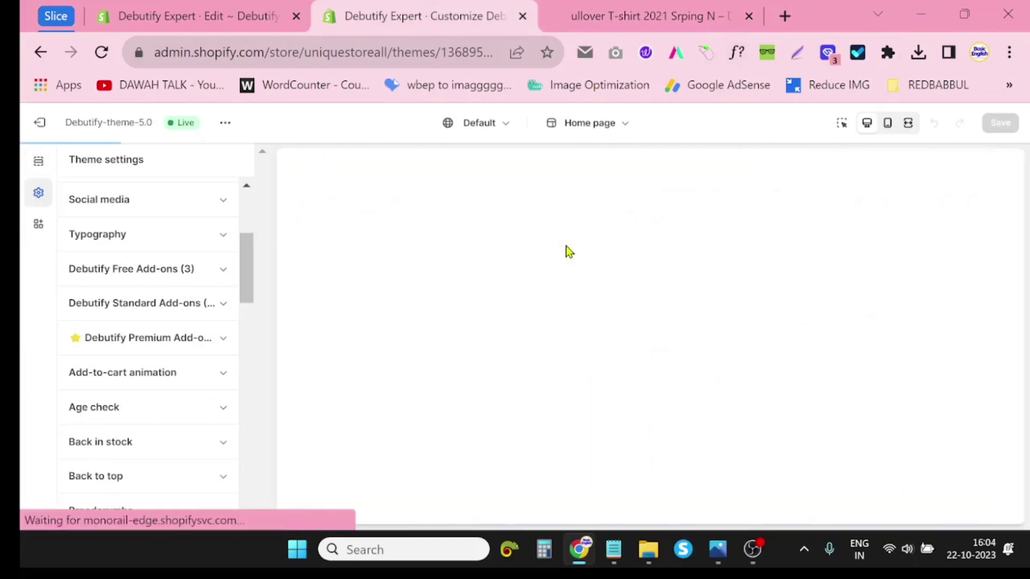
pyautogui.scroll(-5, 989, 260)
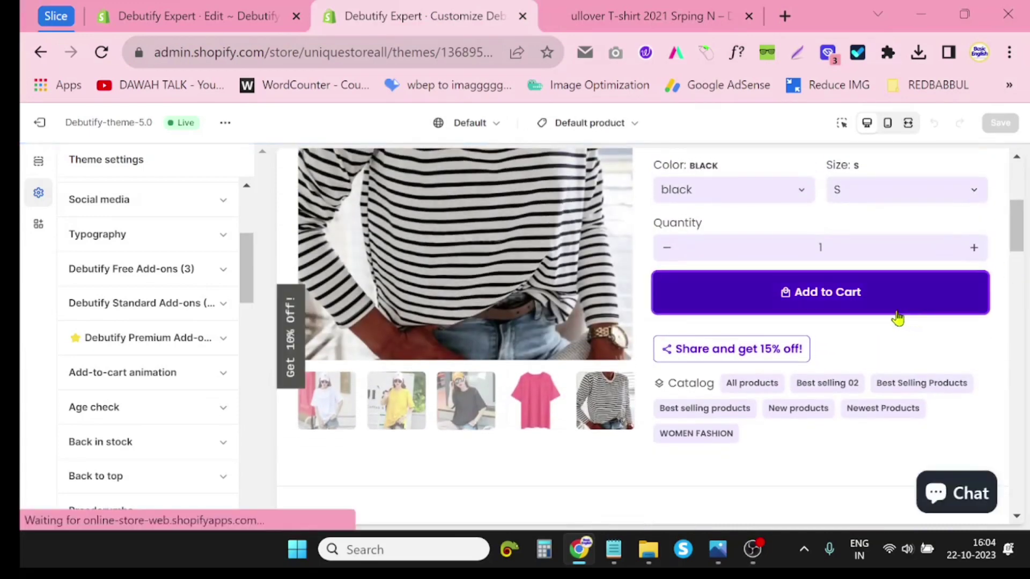
# - Mark the gap directly below the Add to Cart button with a red rectangle on a screen capture and discard the capture
pyautogui.press('Print')
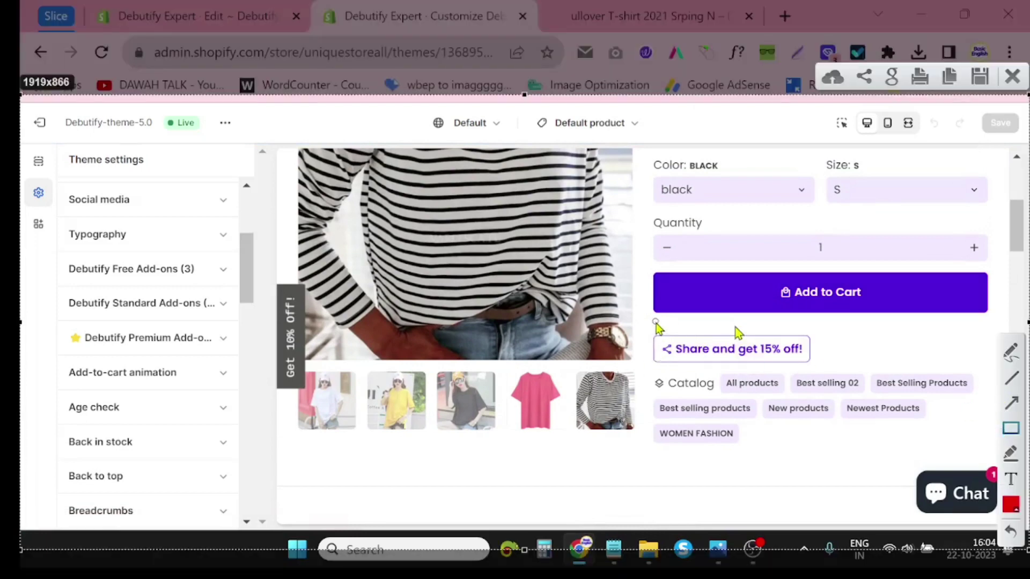
pyautogui.moveTo(654, 321); pyautogui.dragTo(974, 336)
pyautogui.rightClick(832, 361)
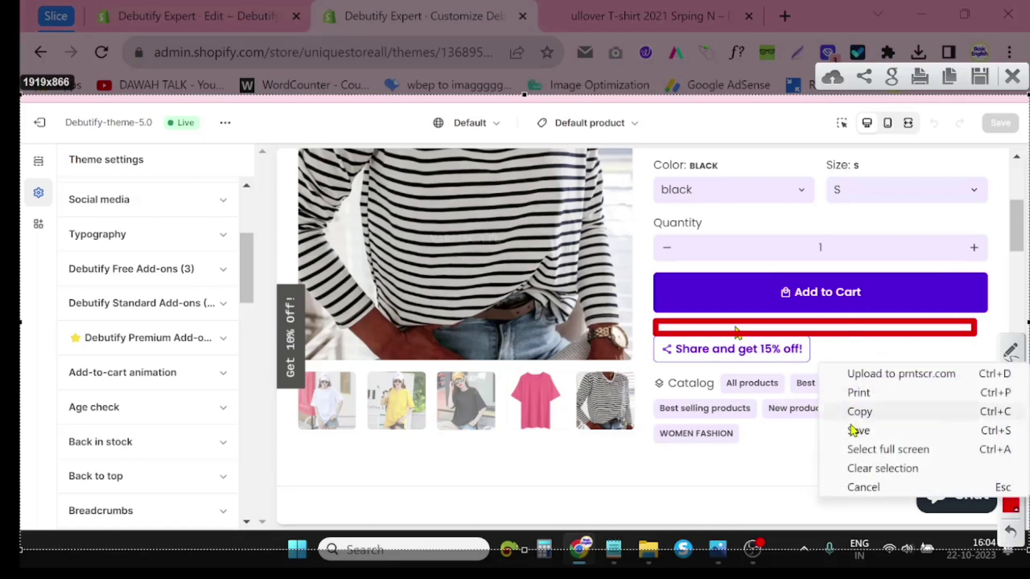
pyautogui.click(868, 487)
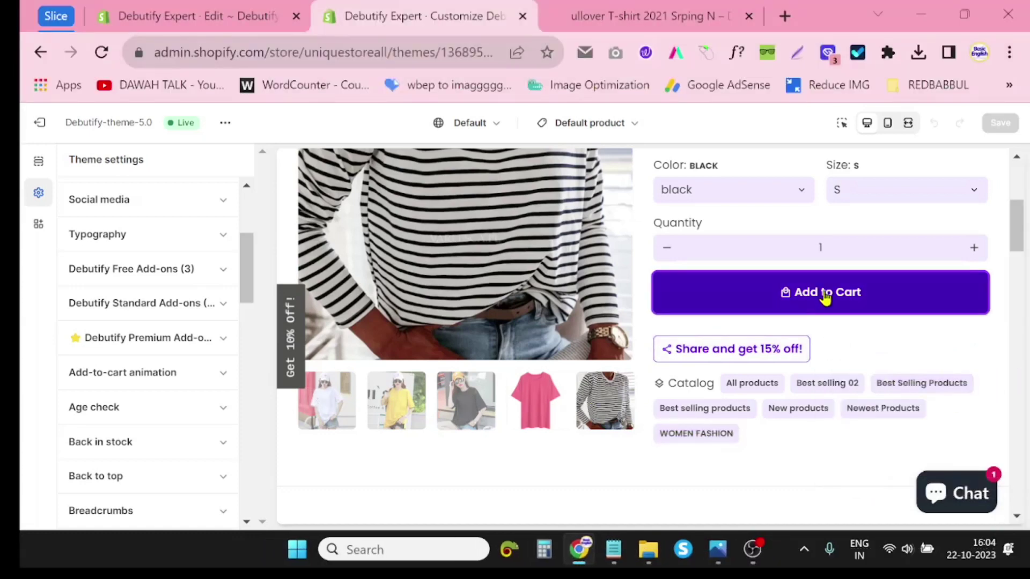
# - Return to the theme code editor and look through the product-template.liquid code around the add-to-cart form
pyautogui.click(273, 8)
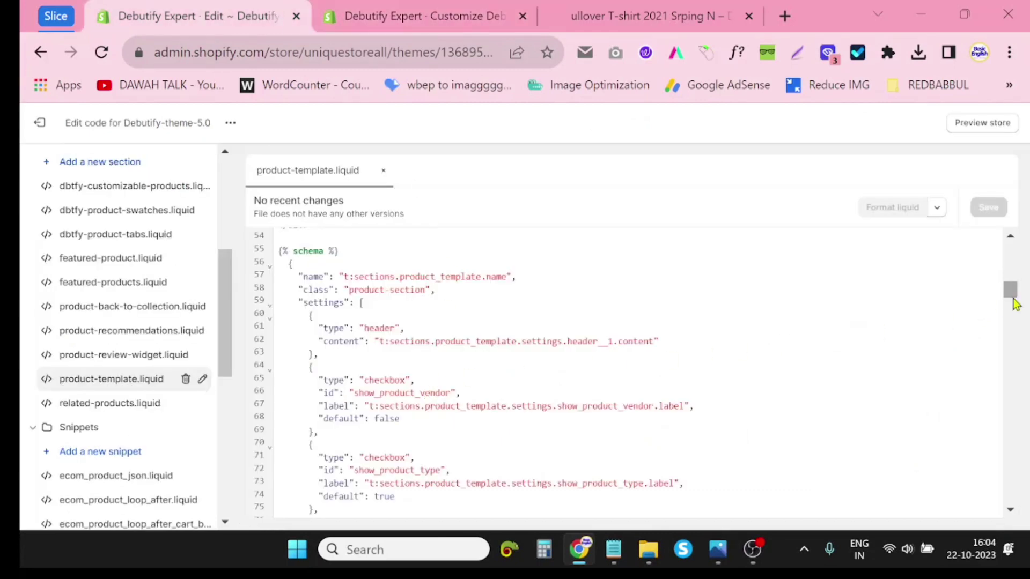
pyautogui.moveTo(1014, 302); pyautogui.dragTo(1028, 358)
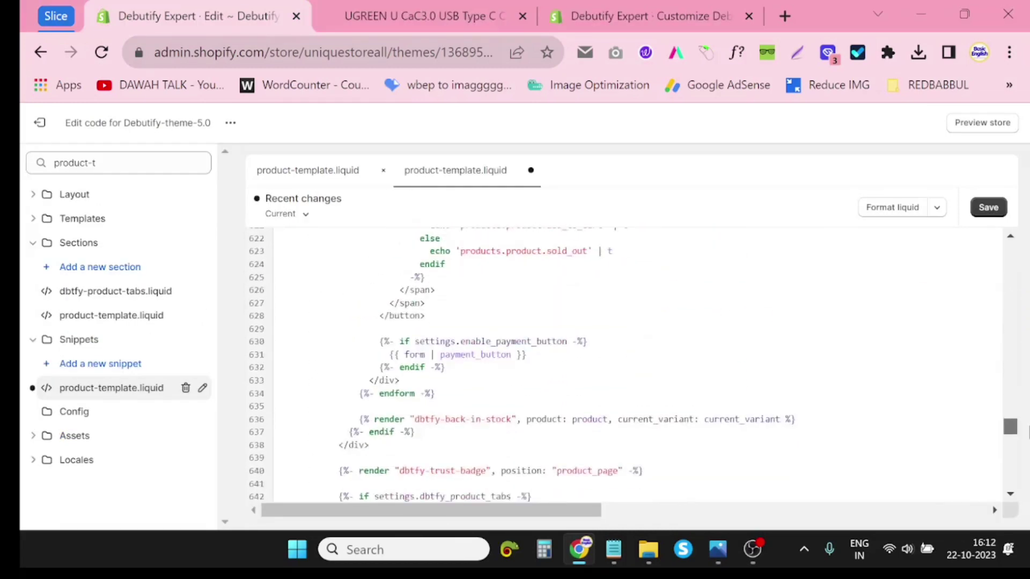
pyautogui.scroll(-3, 1004, 392)
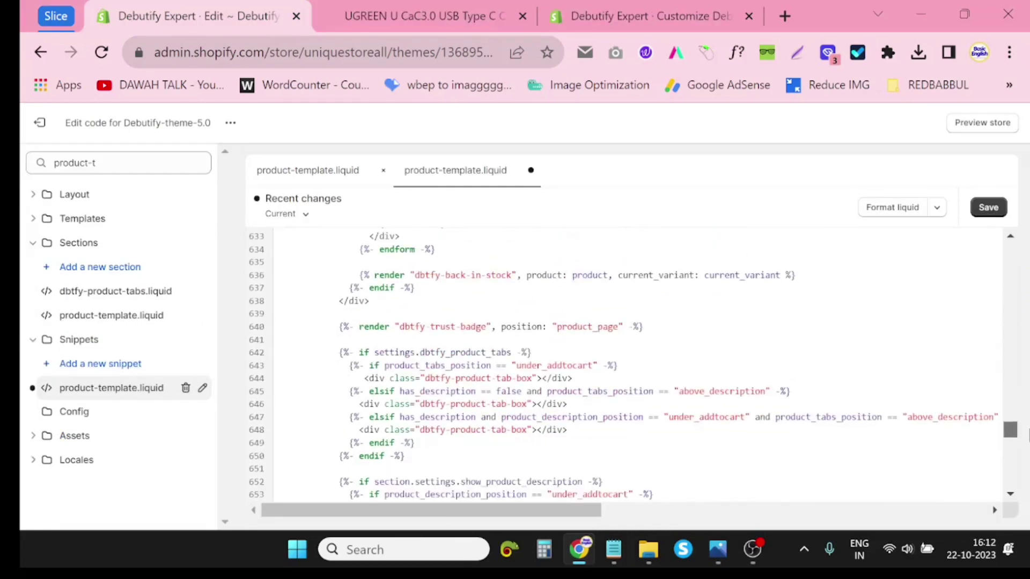
# - Inspect the Add to Cart button on the customizer's product page and copy its text span's class name, btn__add-to-cart-text
pyautogui.click(616, 11)
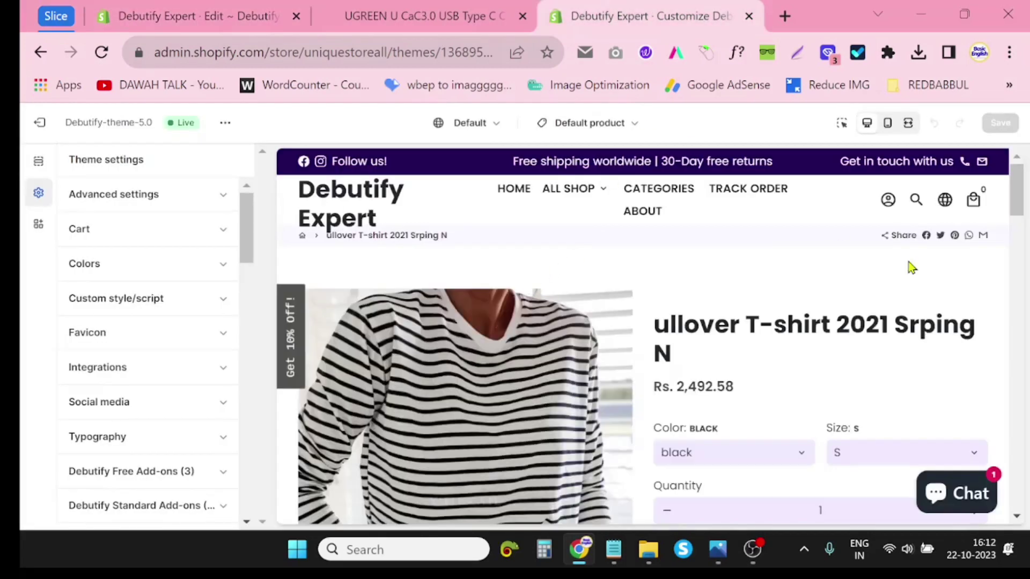
pyautogui.moveTo(1002, 211); pyautogui.dragTo(1027, 242)
pyautogui.click(1027, 244)
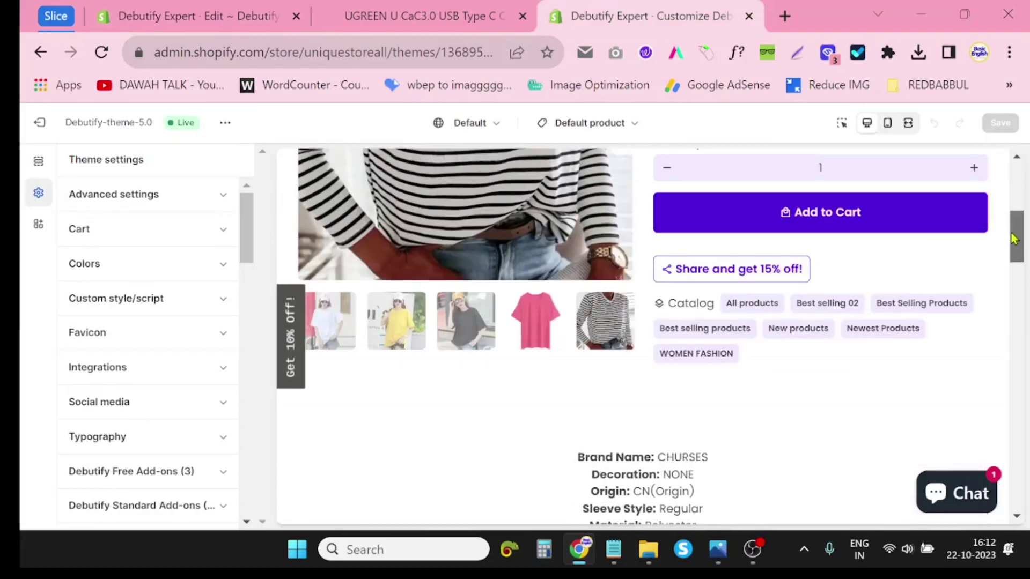
pyautogui.rightClick(816, 211)
pyautogui.click(593, 468)
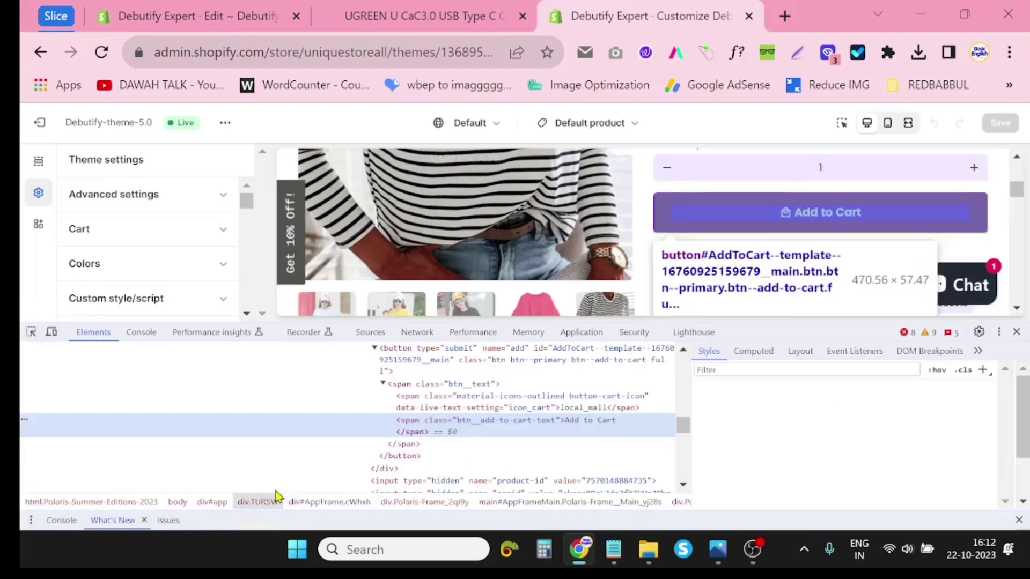
pyautogui.doubleClick(530, 423)
pyautogui.hotkey('ctrl', 'c')
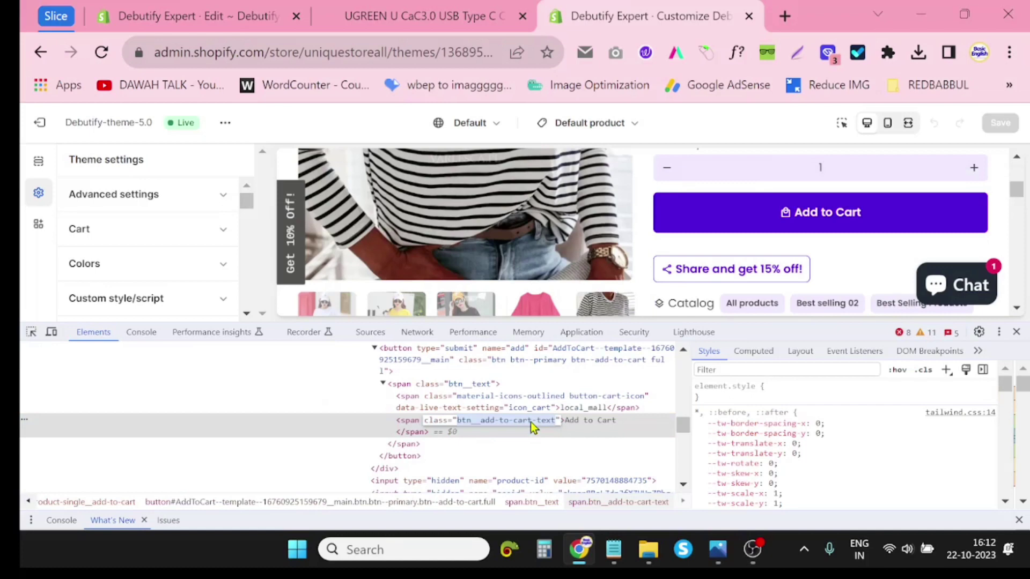
# - Return to the theme code editor and find "btn__add-to-cart-text" in the product-template.liquid snippet
pyautogui.click(424, 16)
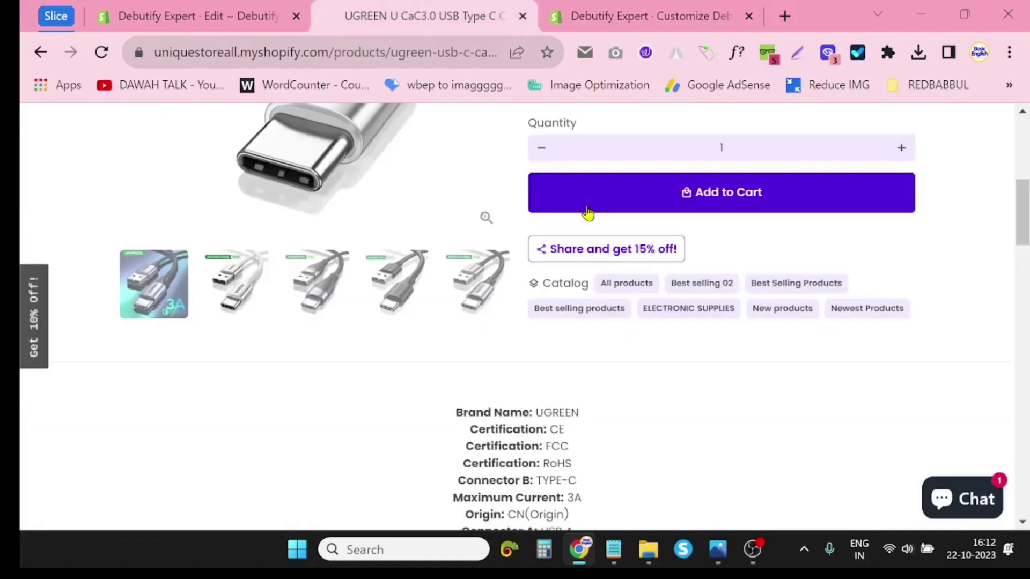
pyautogui.click(189, 8)
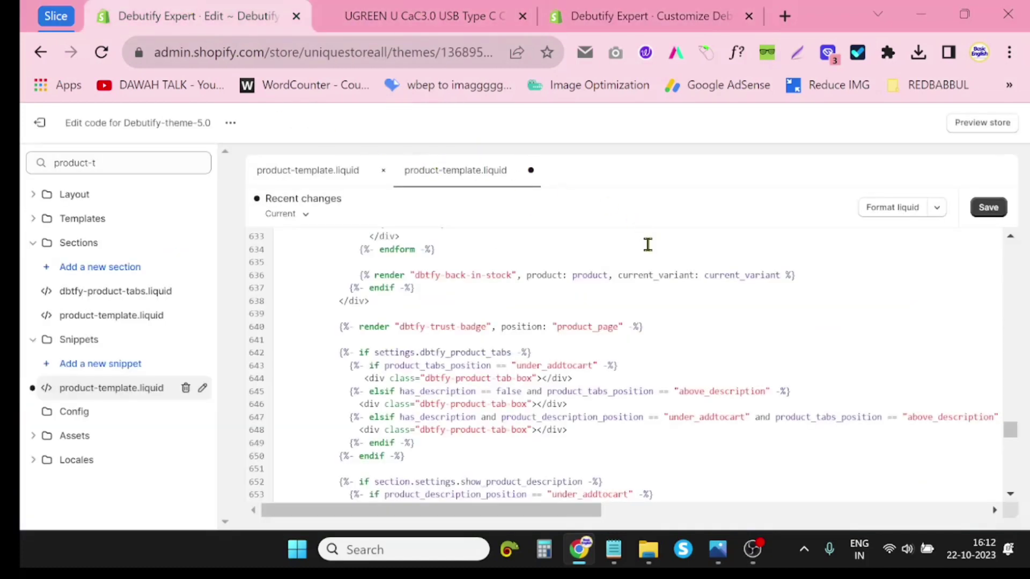
pyautogui.hotkey('ctrl', 'f')
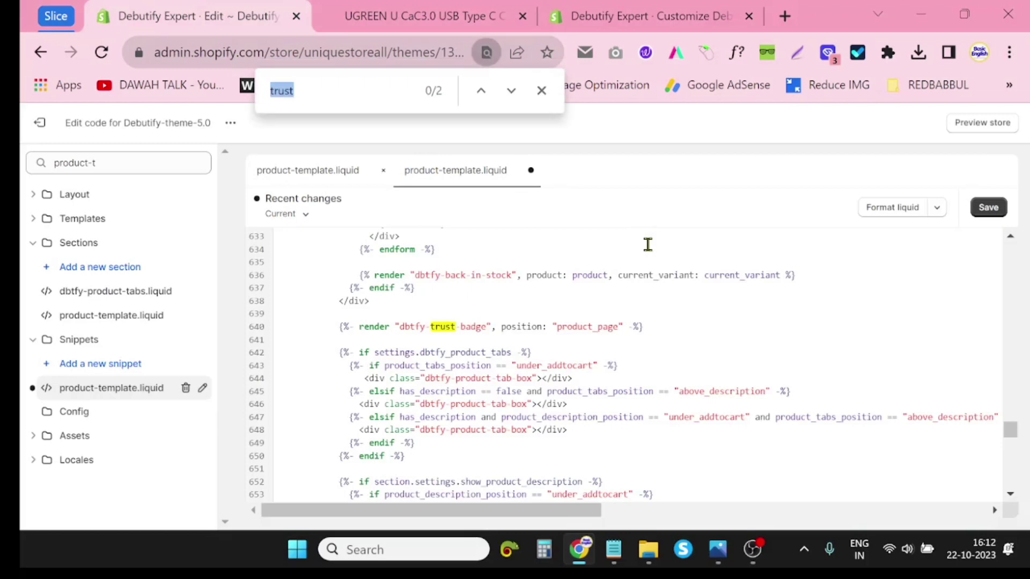
pyautogui.hotkey('ctrl', 'v')
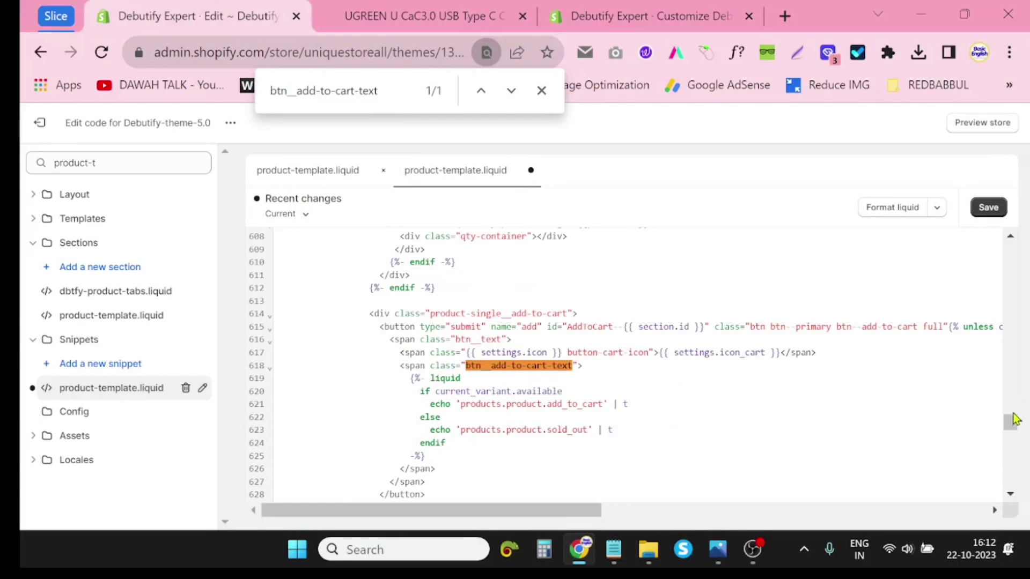
pyautogui.moveTo(1016, 425); pyautogui.dragTo(1014, 420)
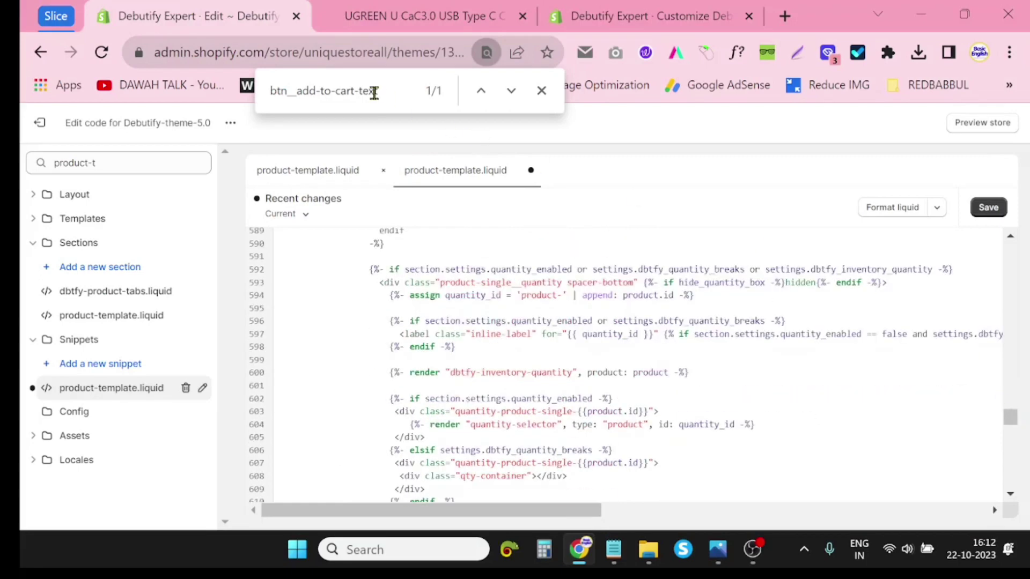
pyautogui.press('Return')
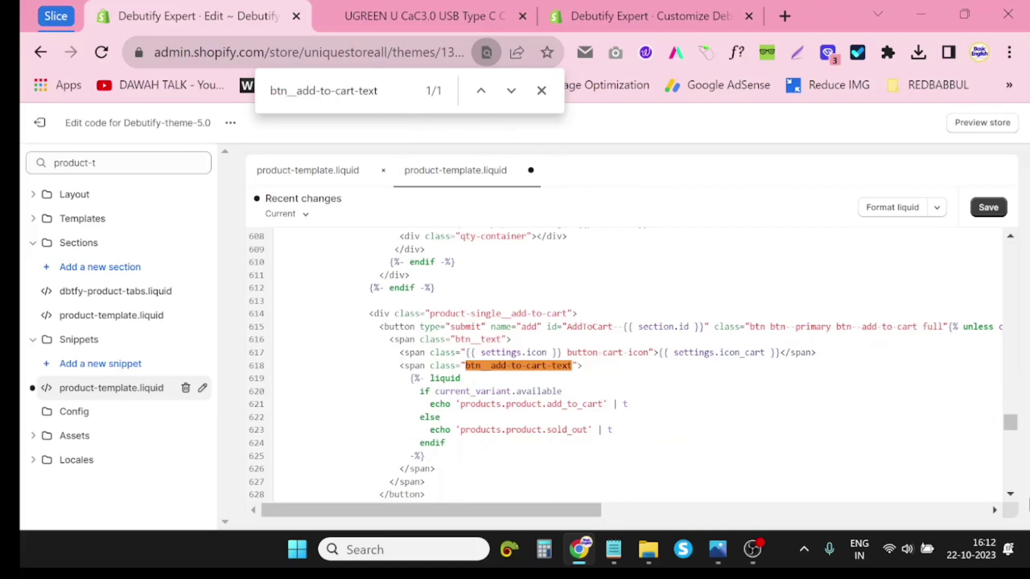
# - Insert four blank lines after the Add to Cart button's closing </button> tag, before the enable_payment_button condition
pyautogui.click(1007, 501)
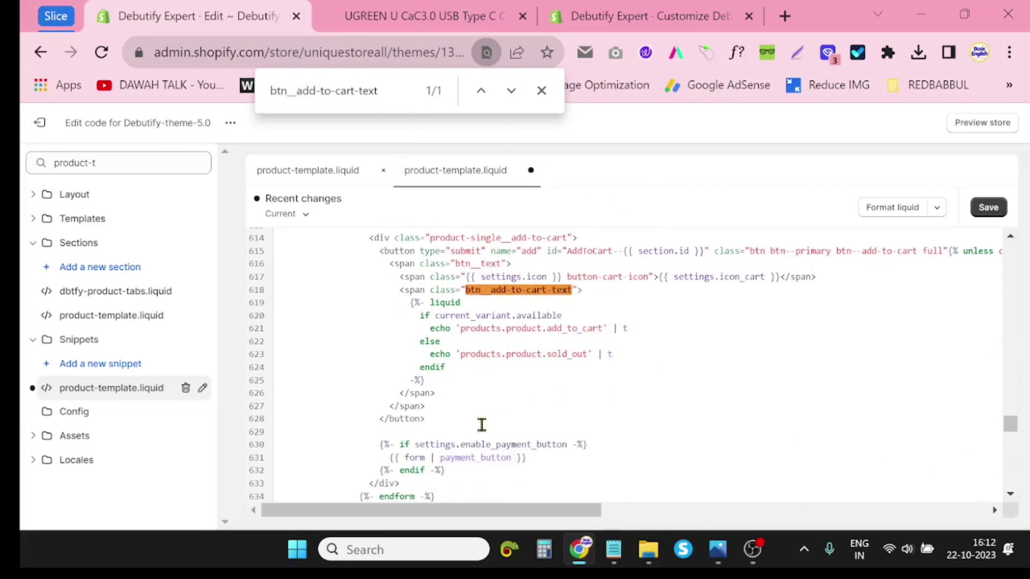
pyautogui.click(275, 433)
pyautogui.moveTo(581, 555)
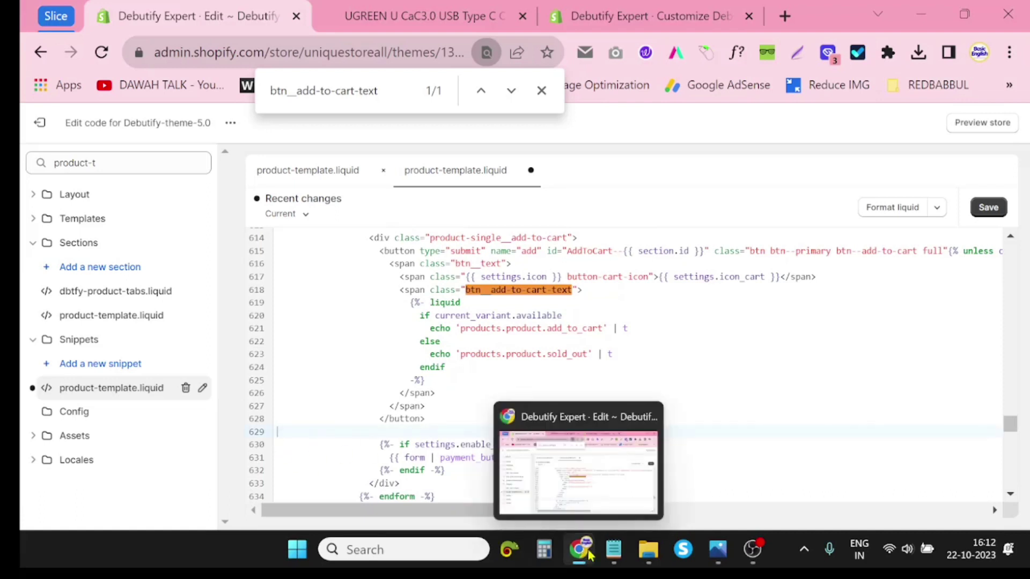
pyautogui.press('Return')
pyautogui.press('Return')
pyautogui.press('Return')
pyautogui.press('Return')
# - Copy the trust badge div block from the Notepad note again and clear the wrongly pasted btn__add-to-cart-text from line 630
pyautogui.click(301, 447)
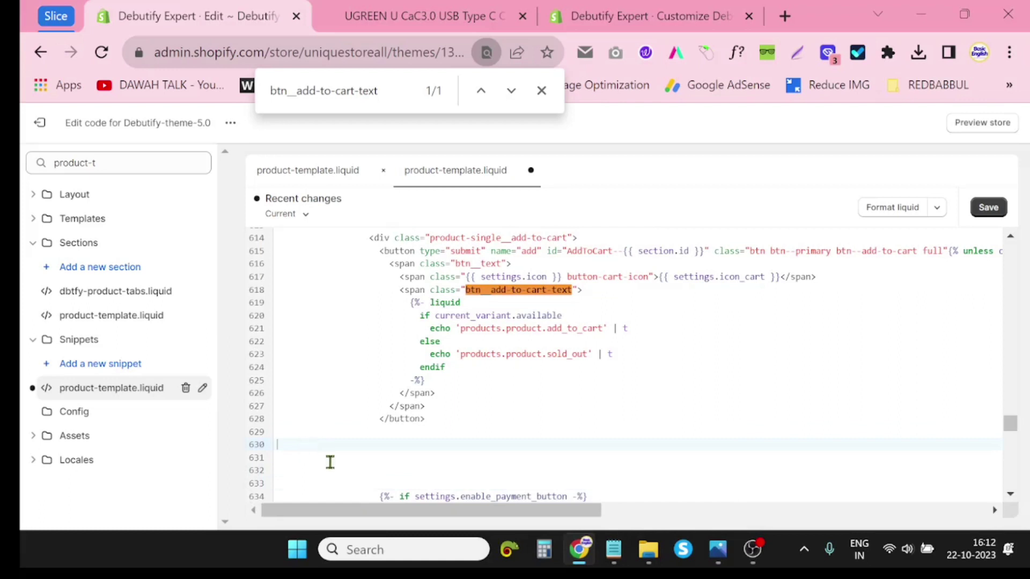
pyautogui.write('btn__add-to-cart-text')
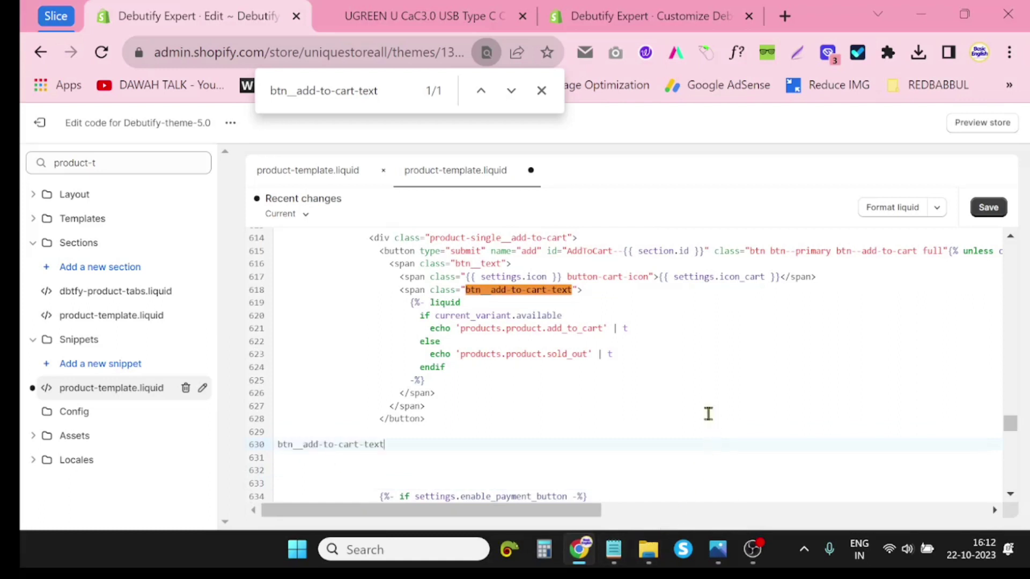
pyautogui.click(613, 550)
pyautogui.rightClick(296, 207)
pyautogui.rightClick(266, 235)
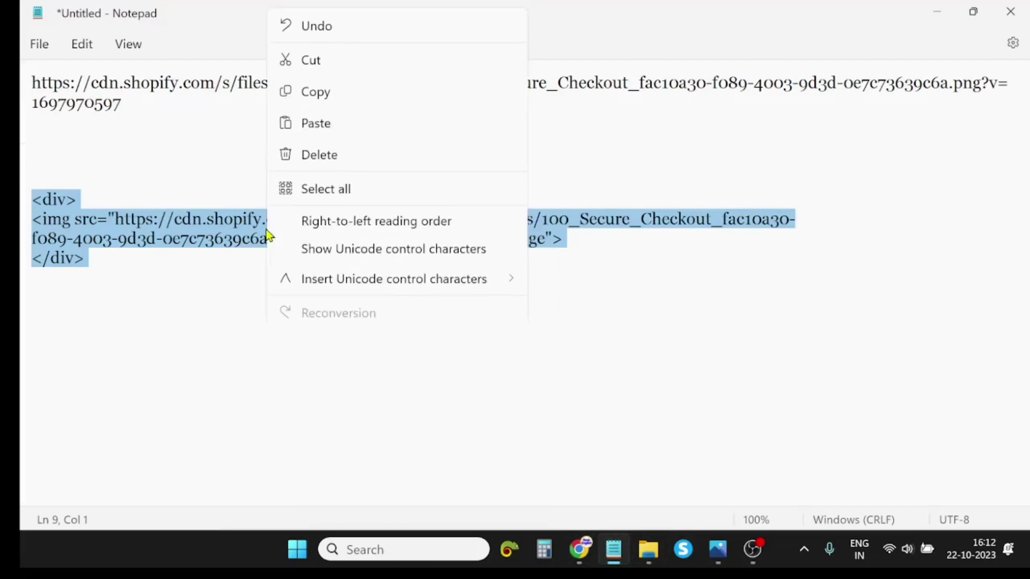
pyautogui.click(328, 88)
pyautogui.click(589, 558)
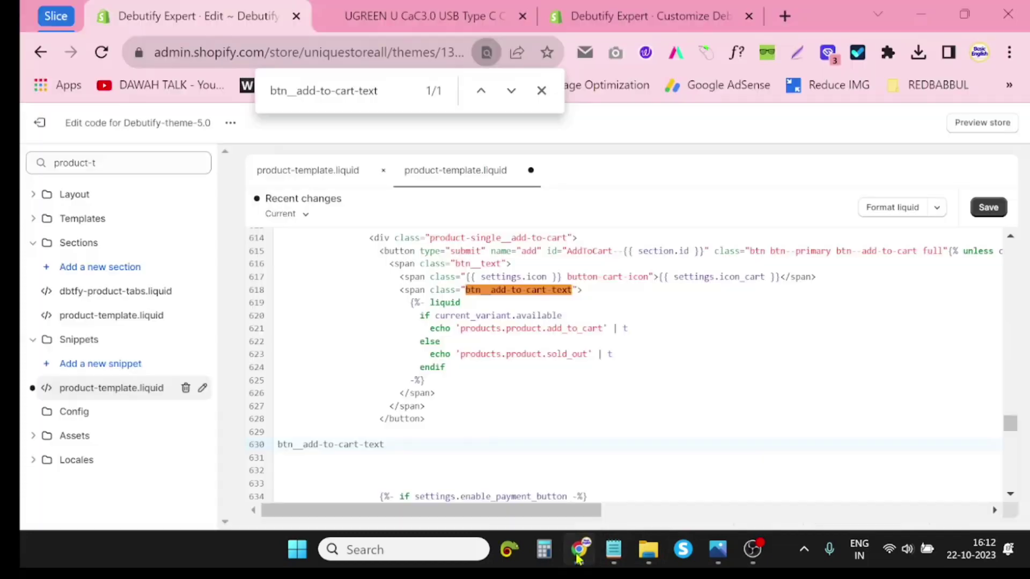
pyautogui.tripleClick(382, 451)
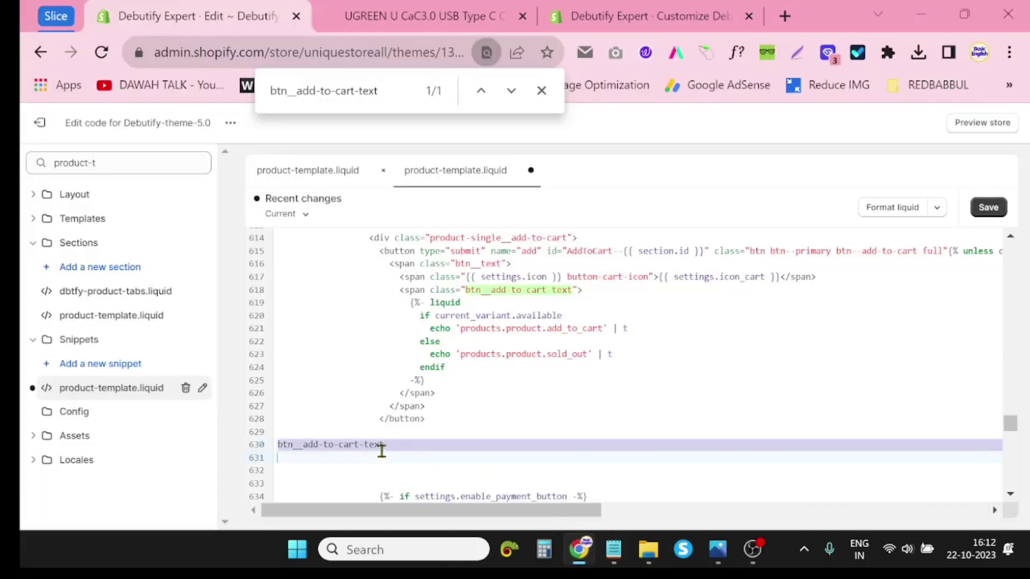
pyautogui.press('BackSpace')
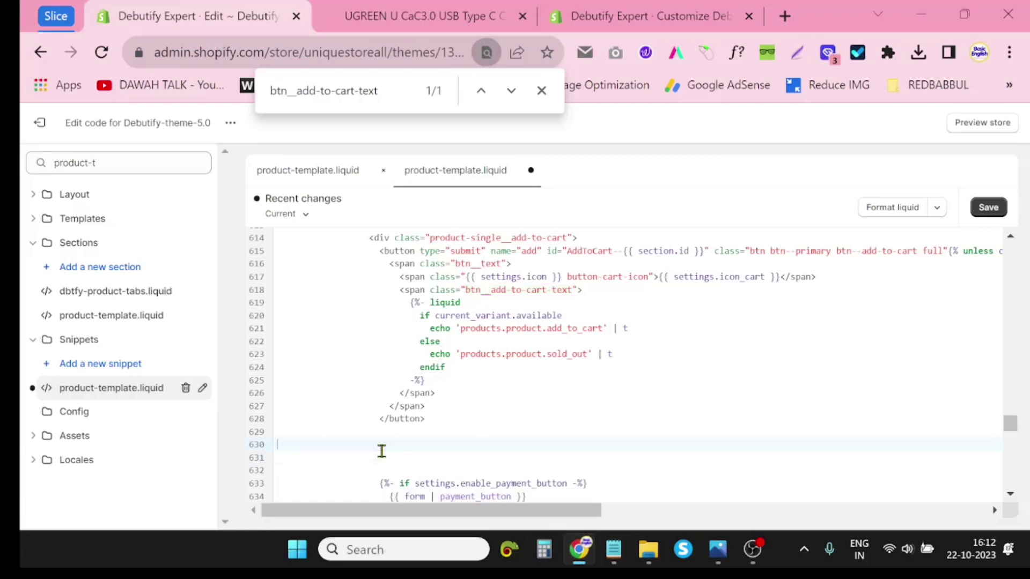
# - Paste the copied trust badge div block into line 630 below the Add to Cart button's closing tag and save the product-template.liquid snippet
pyautogui.hotkey('ctrl', 'v')
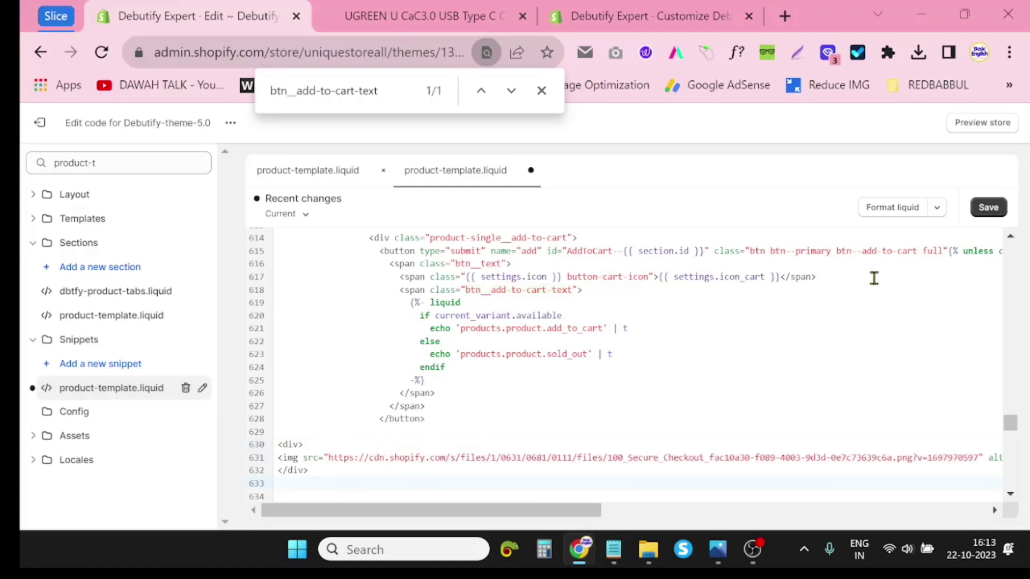
pyautogui.click(988, 208)
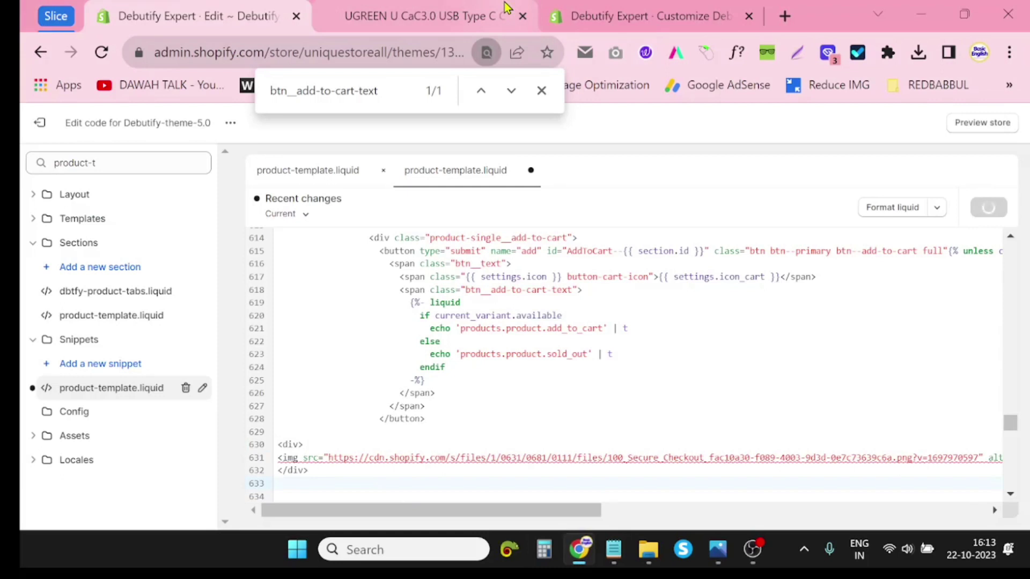
pyautogui.moveTo(507, 7)
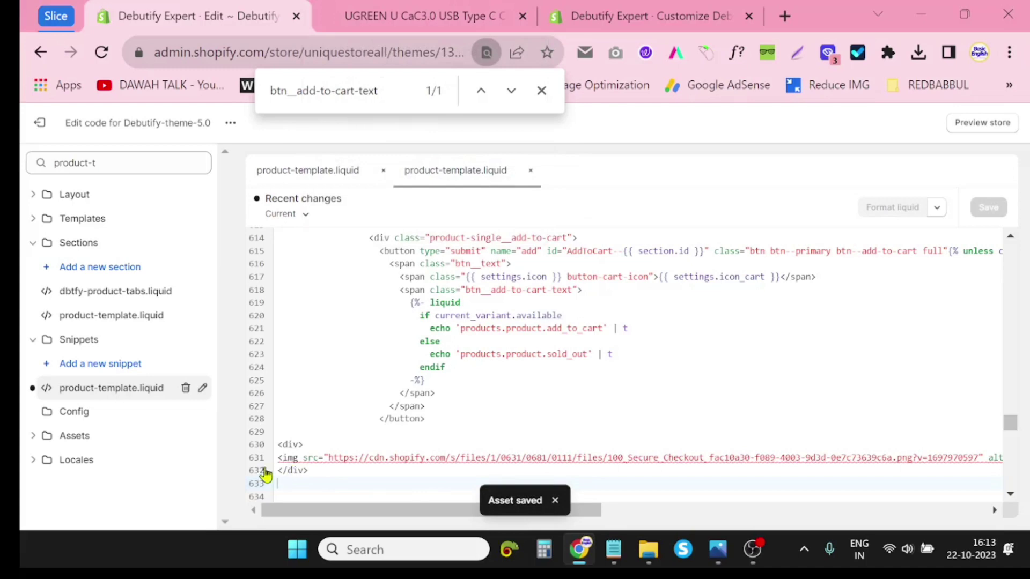
# - Return to the theme customizer, close the developer tools, and reload the page to check the area below the Add to Cart button
pyautogui.click(665, 7)
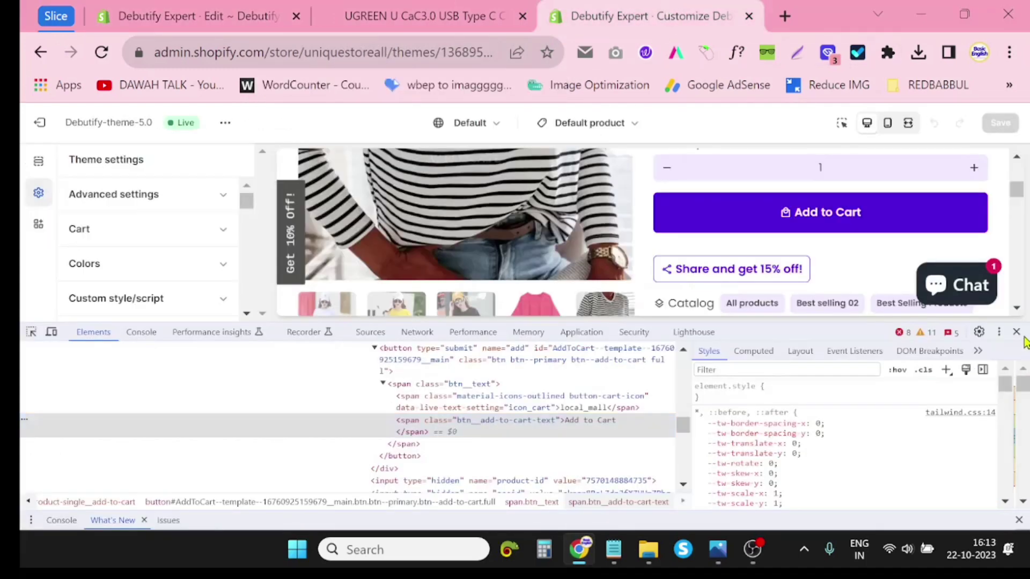
pyautogui.click(1018, 333)
pyautogui.rightClick(642, 8)
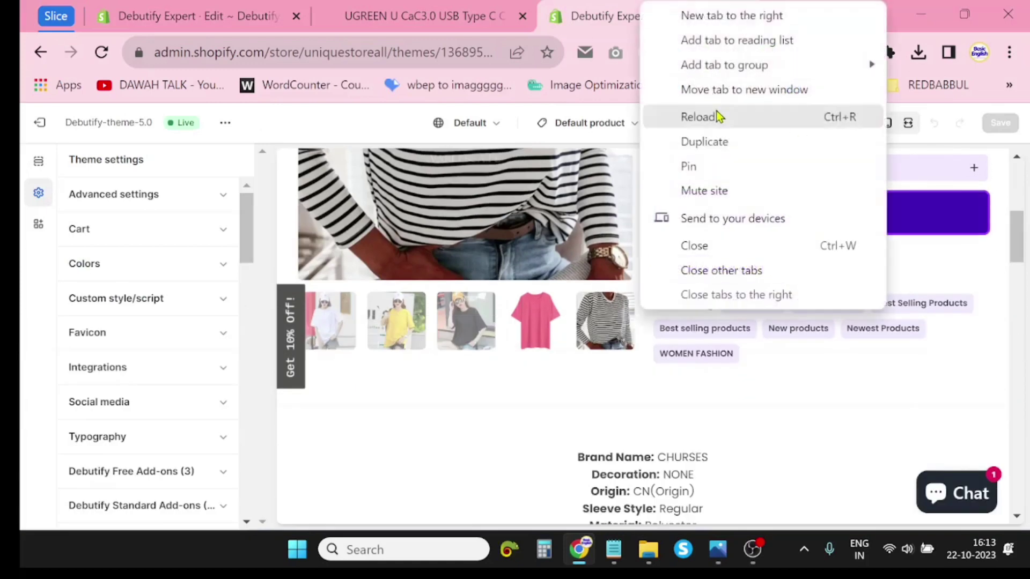
pyautogui.click(719, 117)
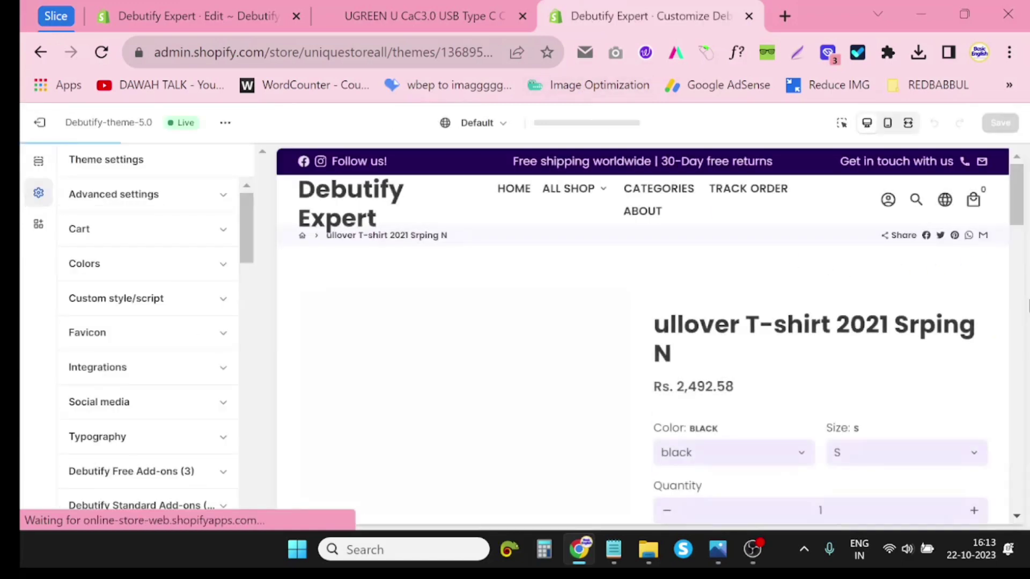
pyautogui.scroll(-6, 649, 332)
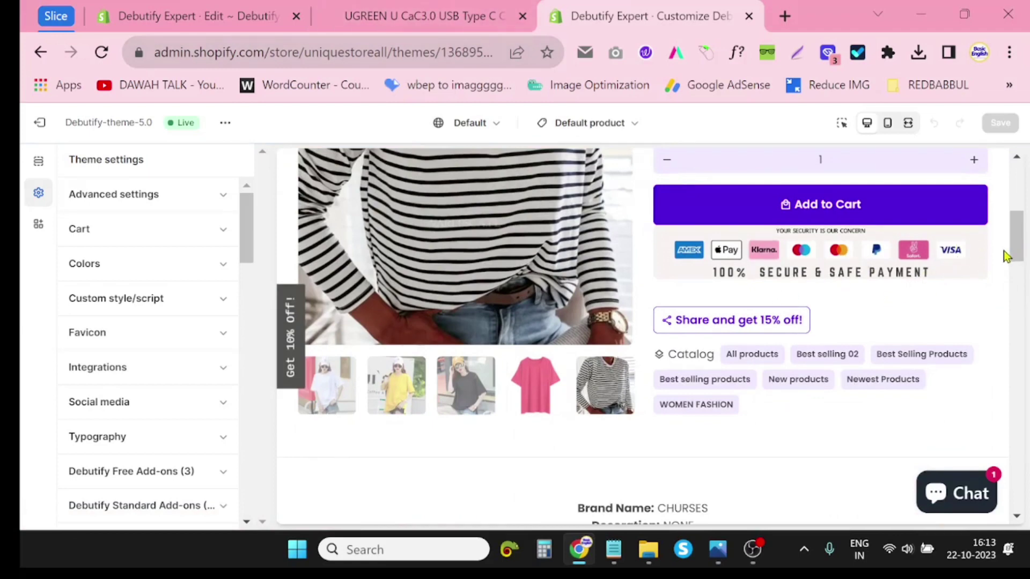
pyautogui.click(393, 8)
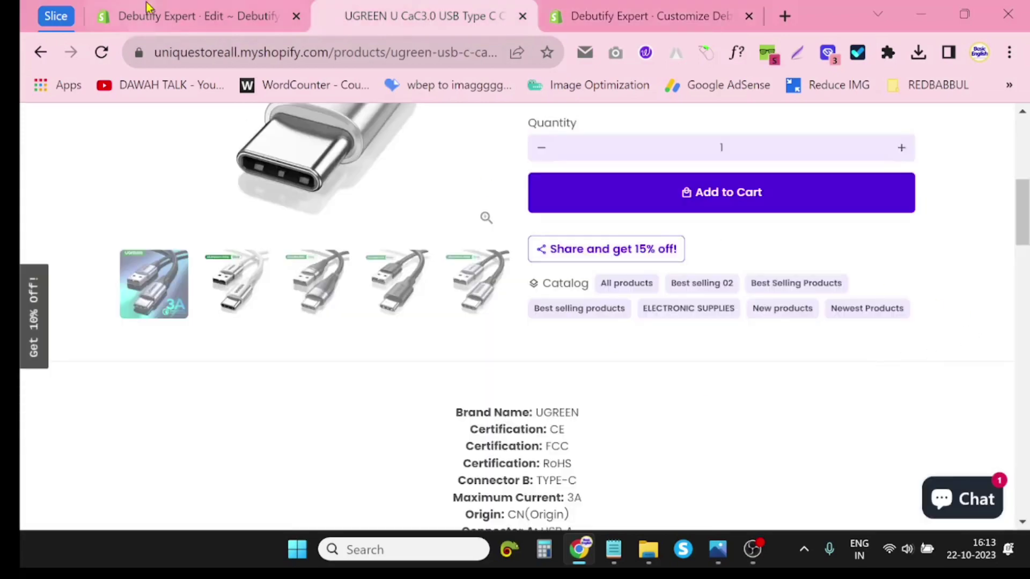
pyautogui.click(158, 8)
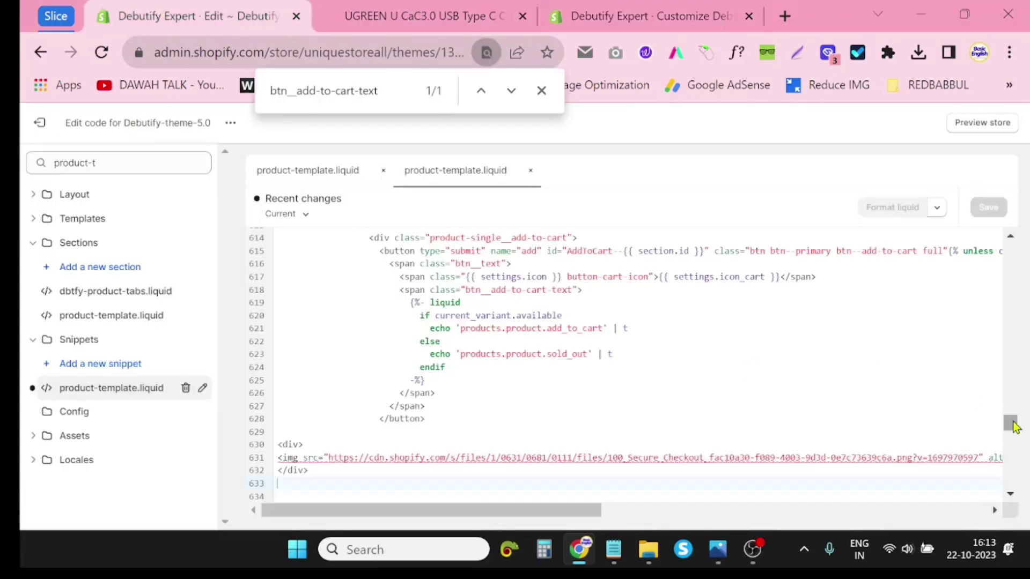
pyautogui.moveTo(1013, 427); pyautogui.dragTo(1025, 458)
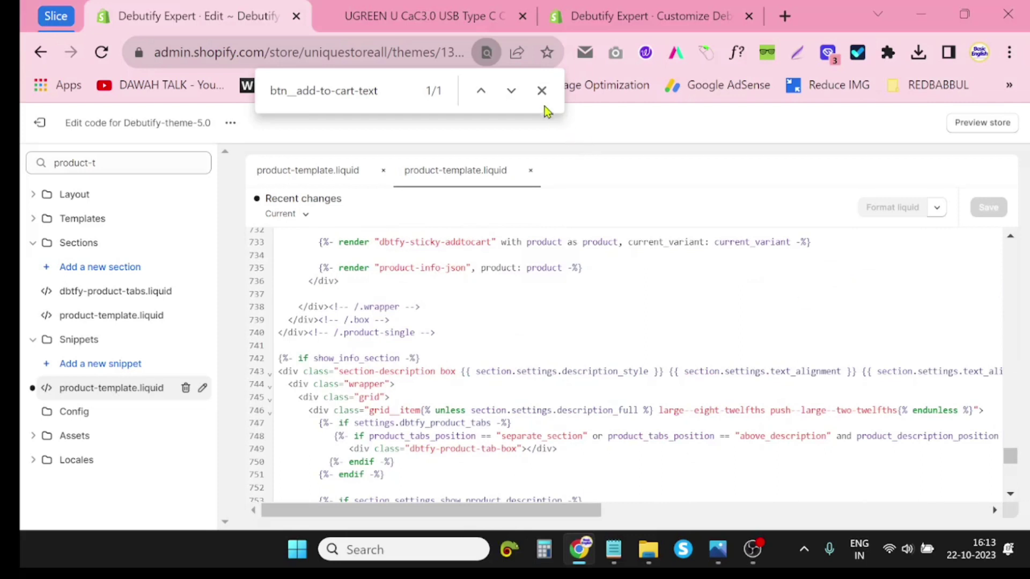
pyautogui.click(617, 16)
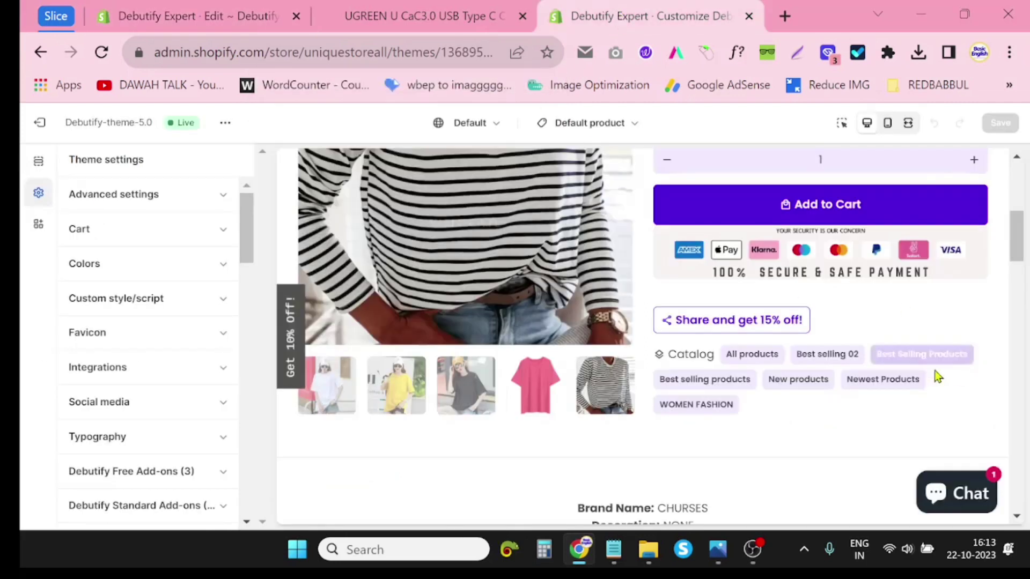